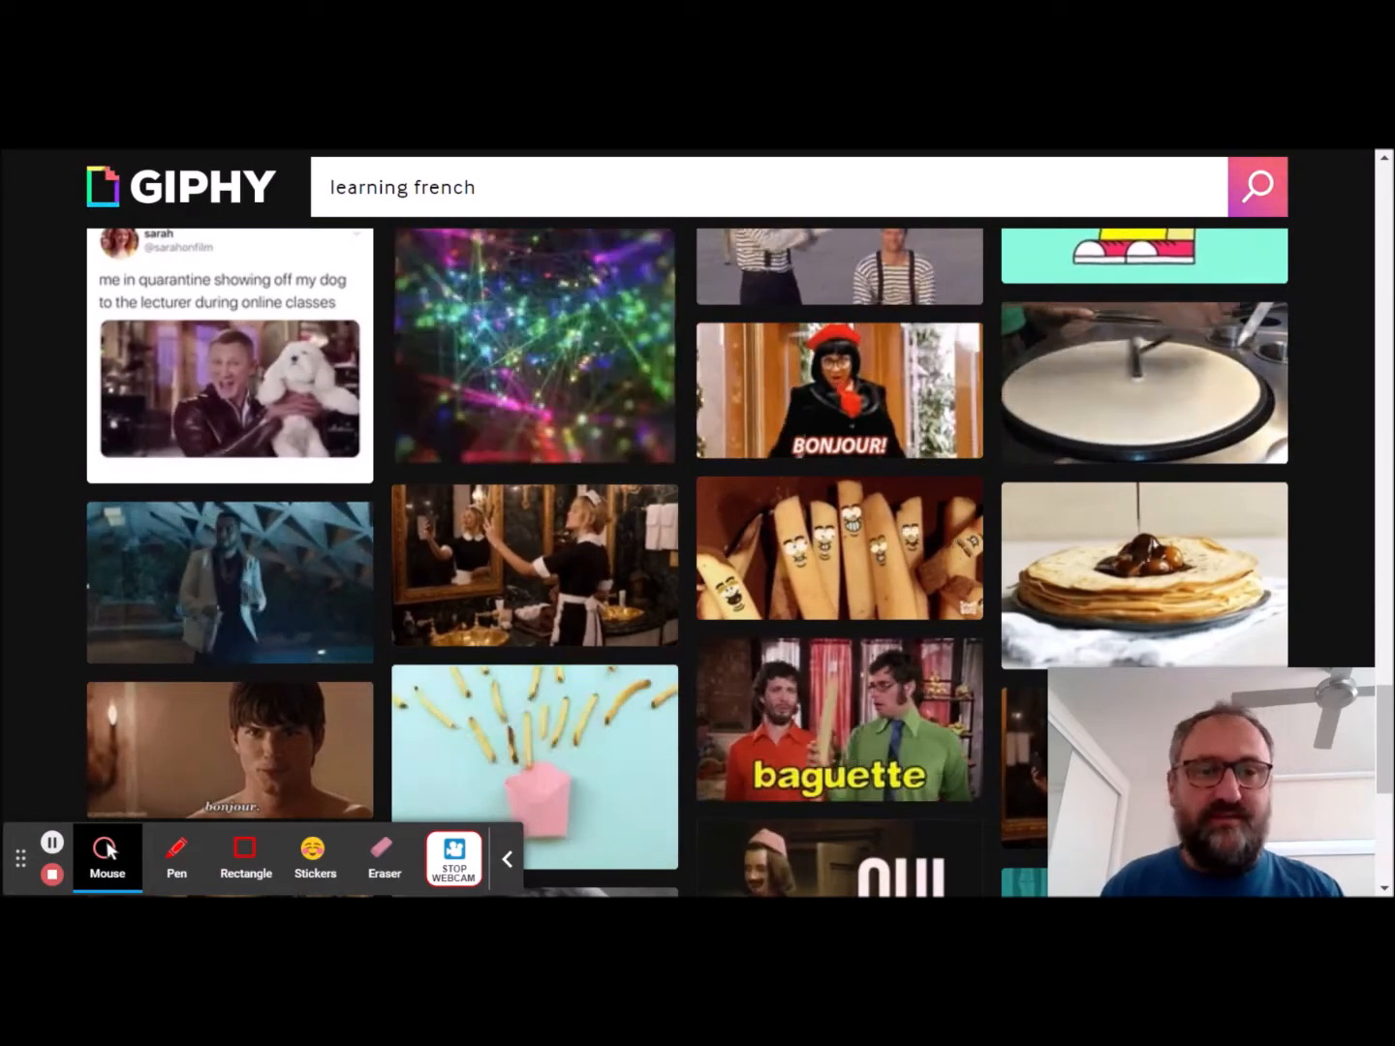
# Open the "Satisfying French GIF" of a crepe from the GIPHY results for "learning french"
pyautogui.moveTo(1145, 392)
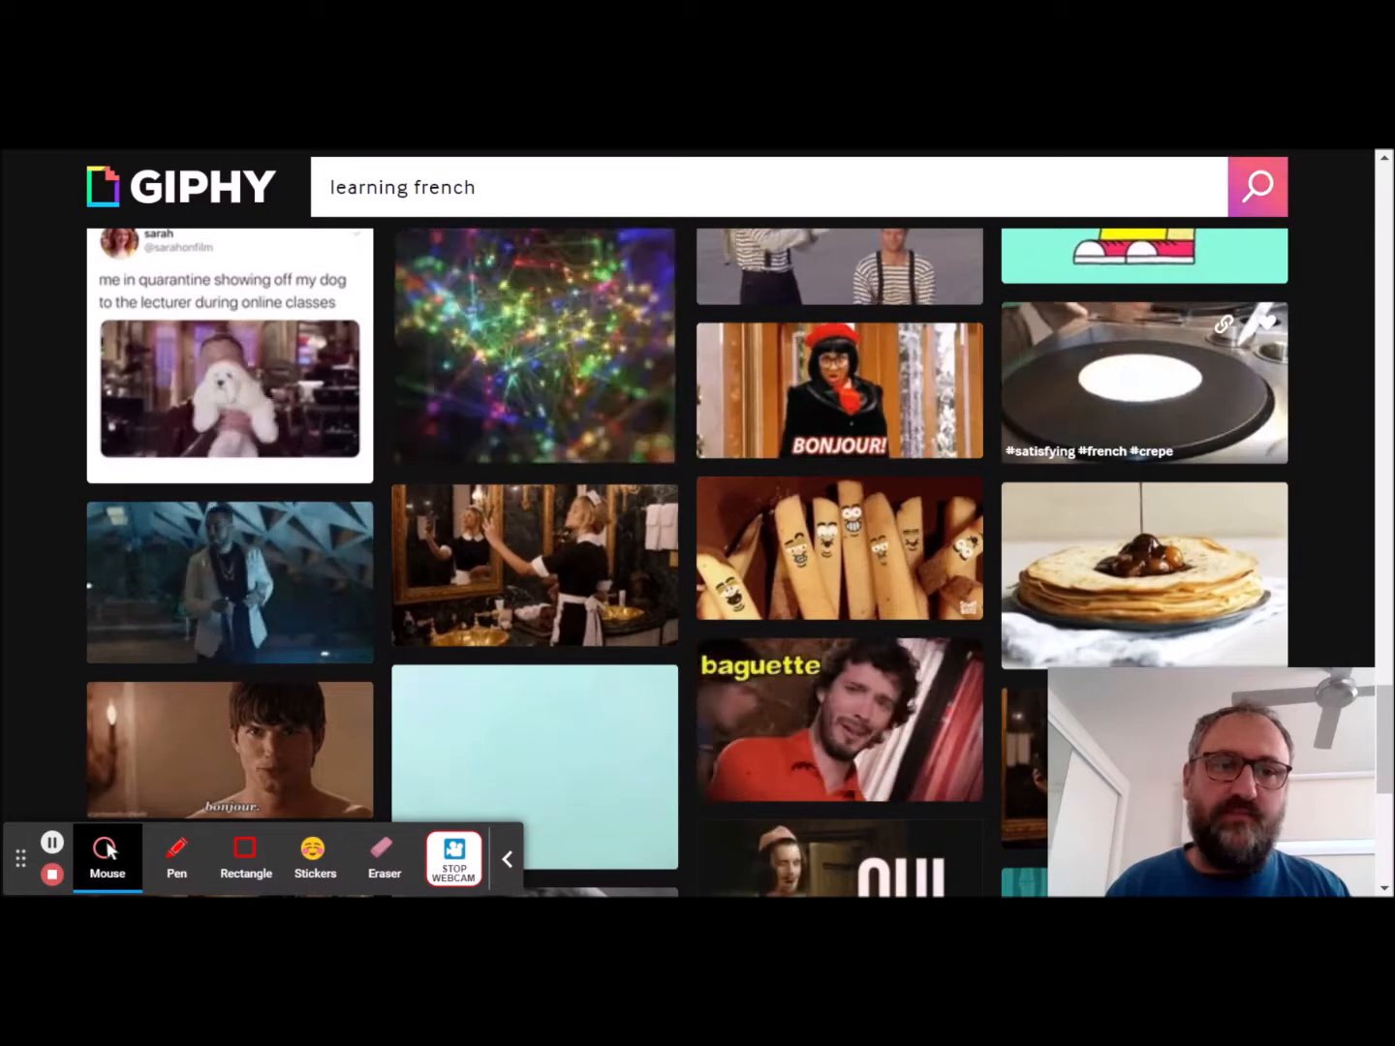
pyautogui.click(1149, 386)
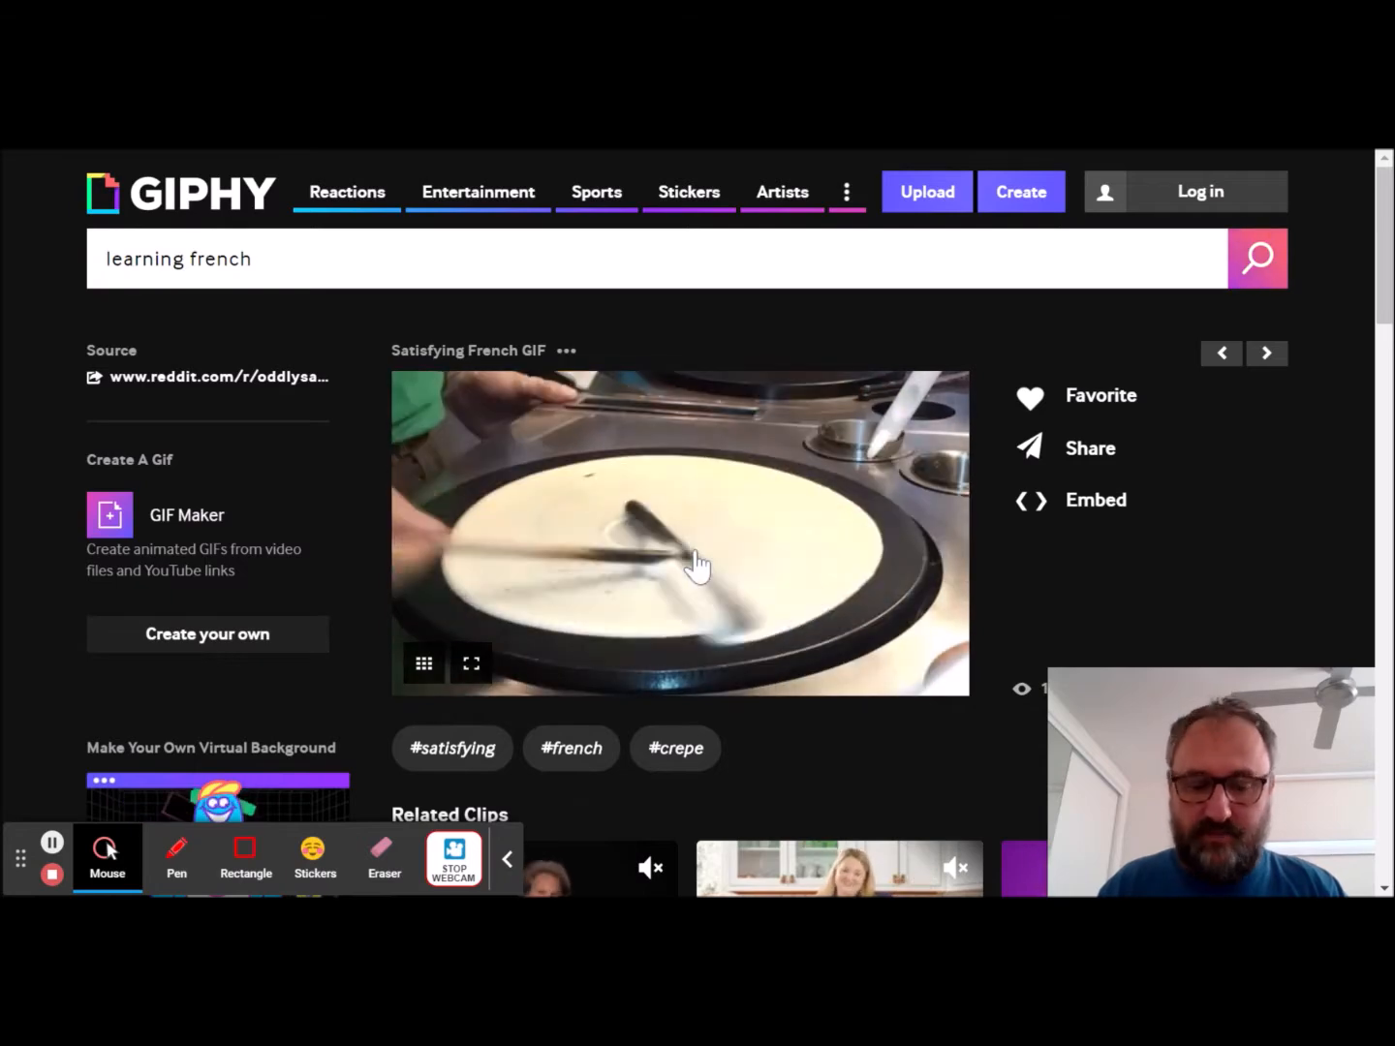
pyautogui.click(694, 552)
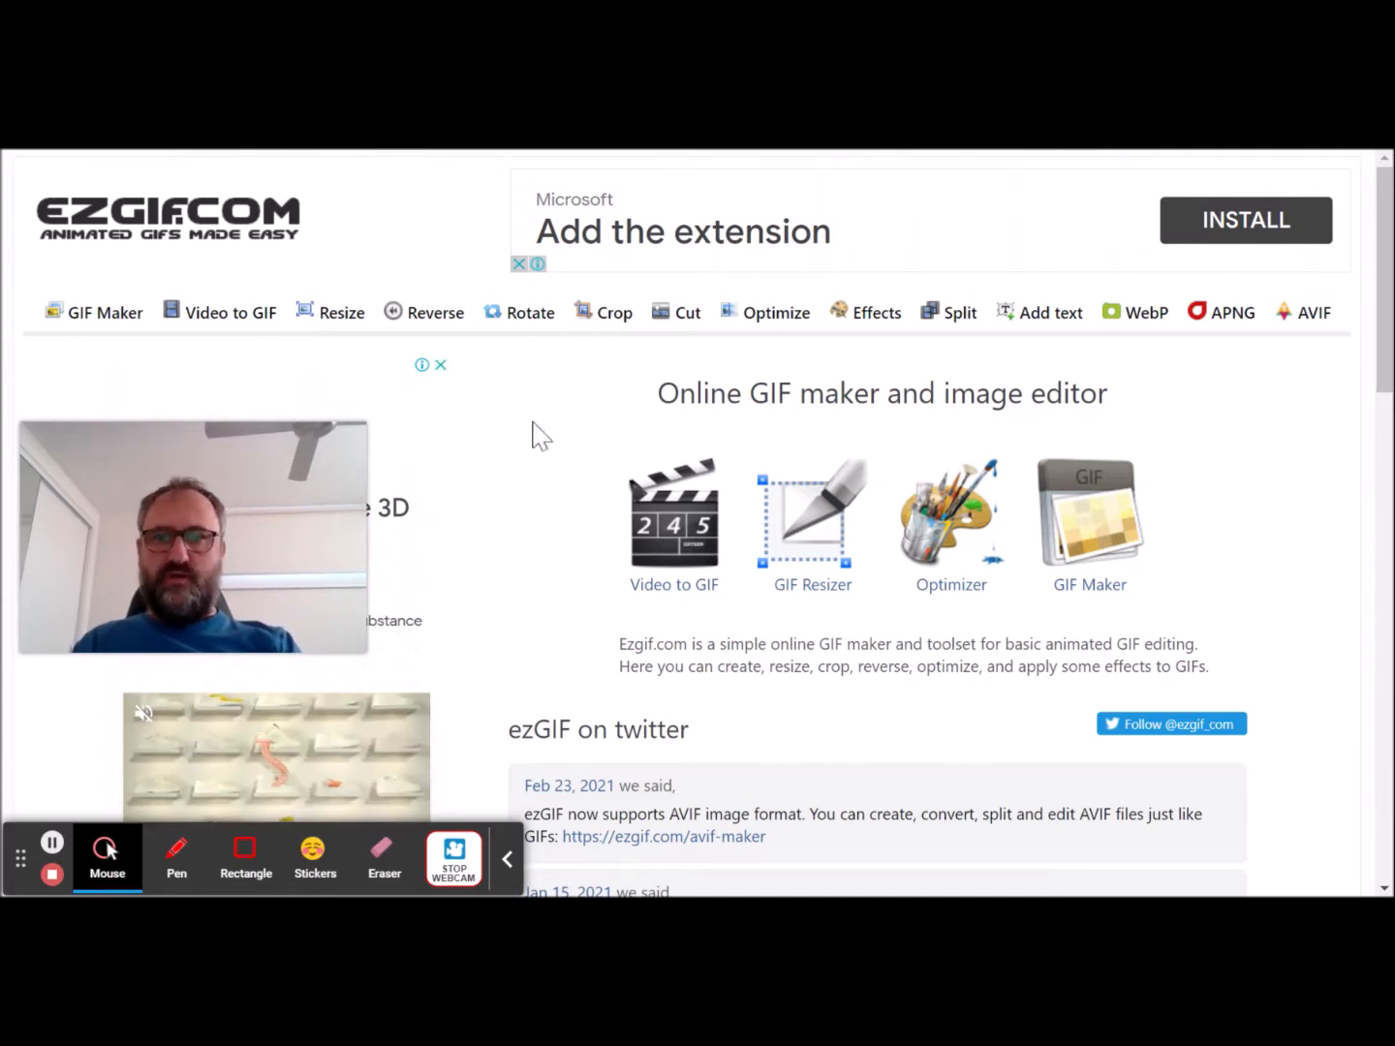
# Switch to ezgif.com, load the crepe GIF in the GIF to MP4 converter and open it for adding text
pyautogui.click(219, 323)
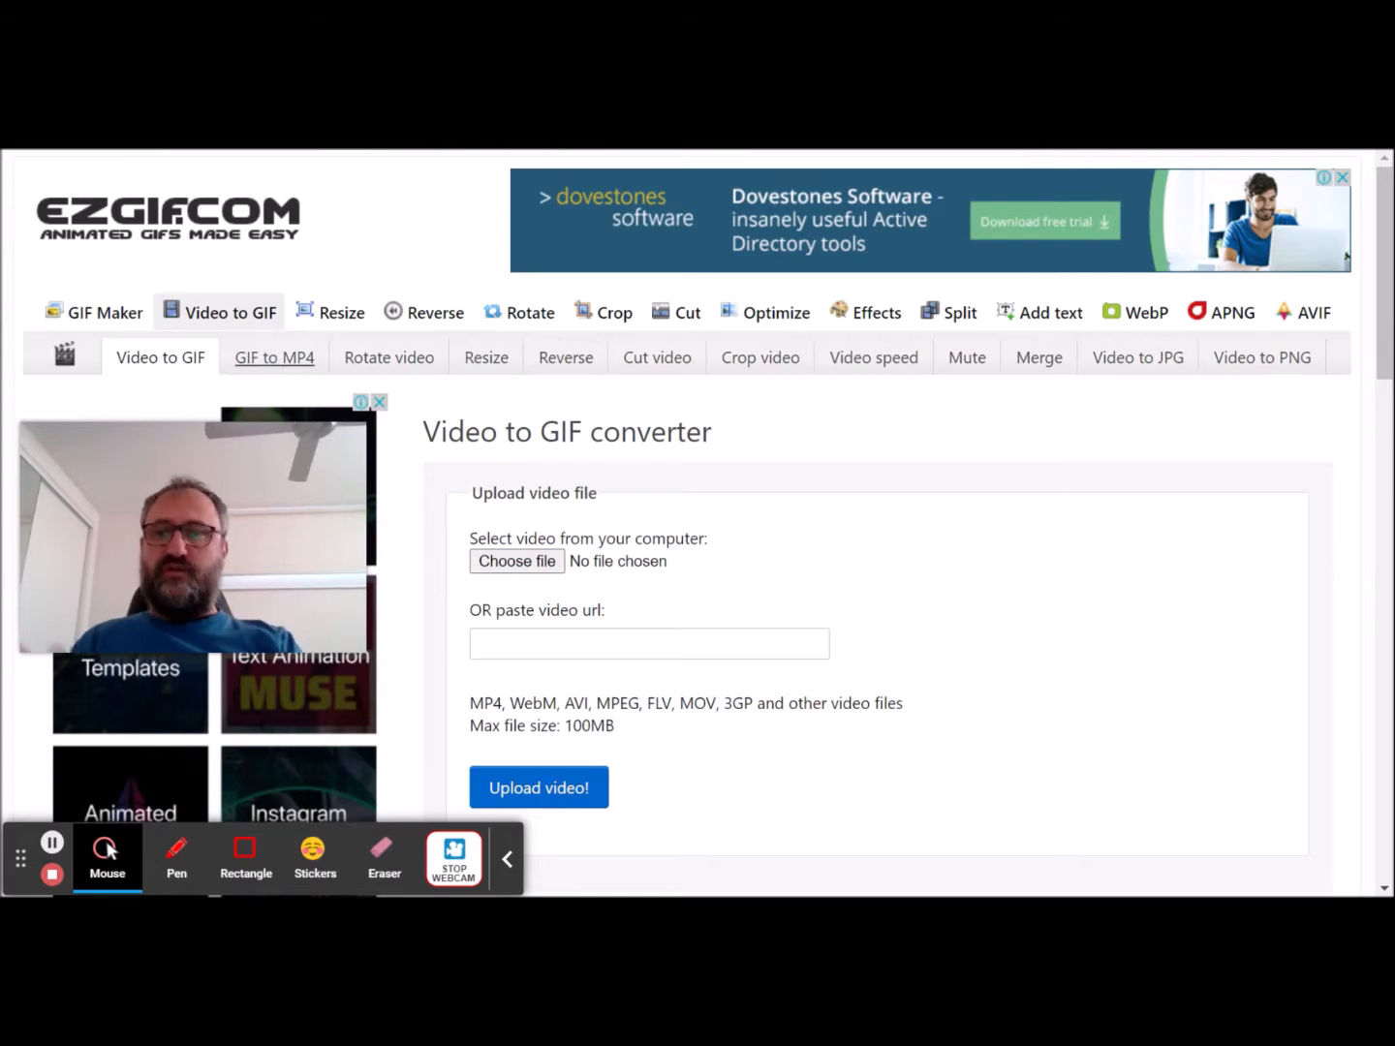
pyautogui.click(276, 361)
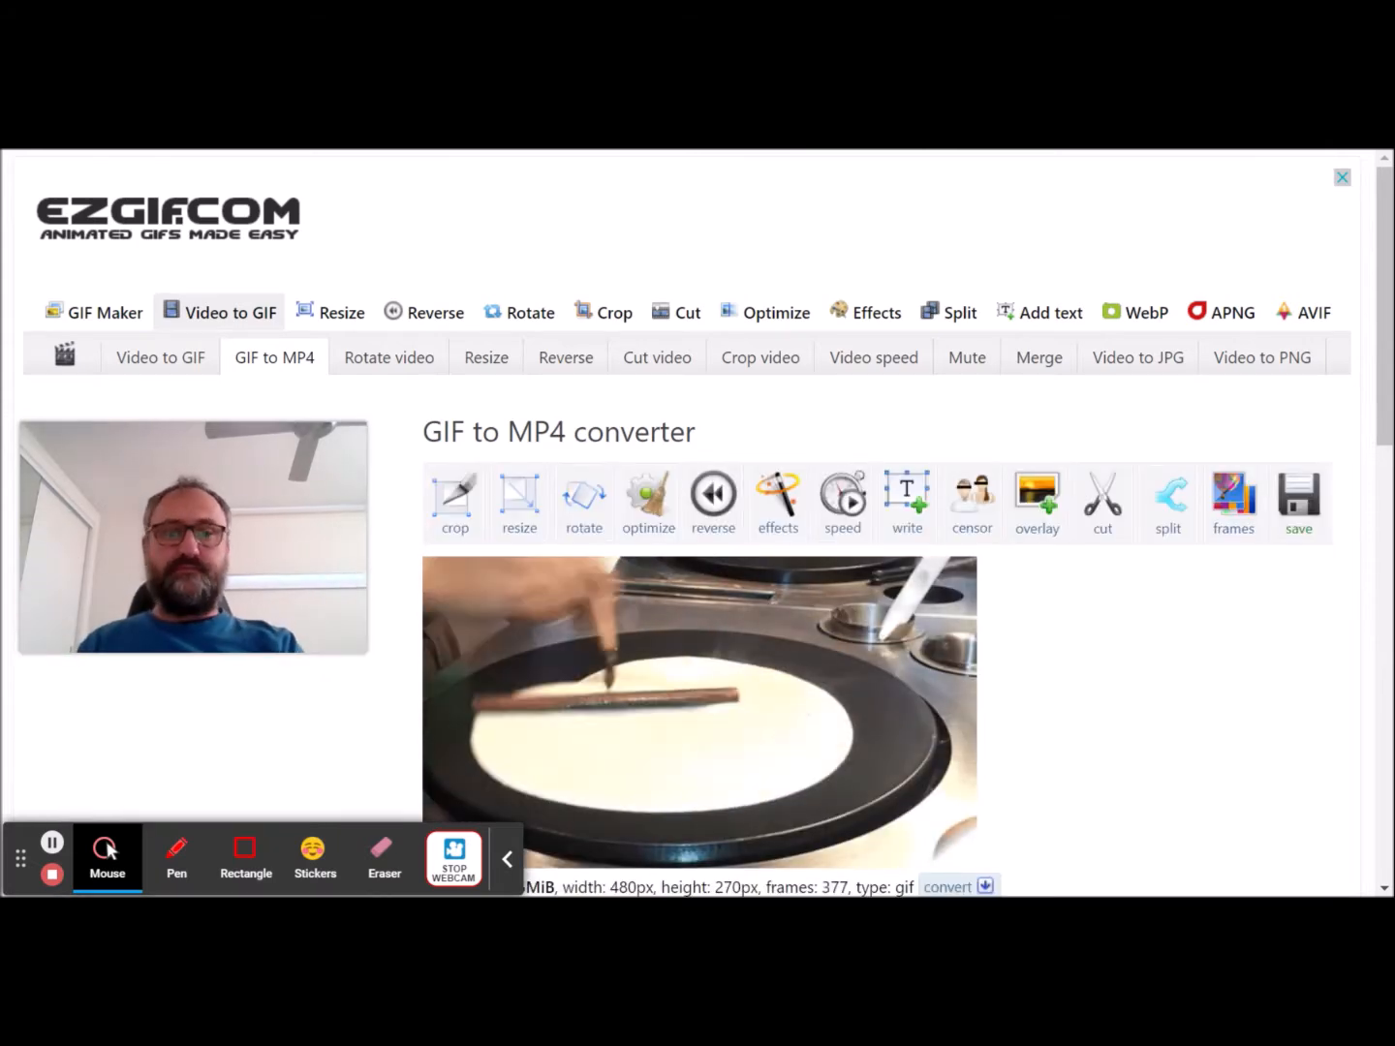
pyautogui.moveTo(1387, 339); pyautogui.dragTo(1387, 369)
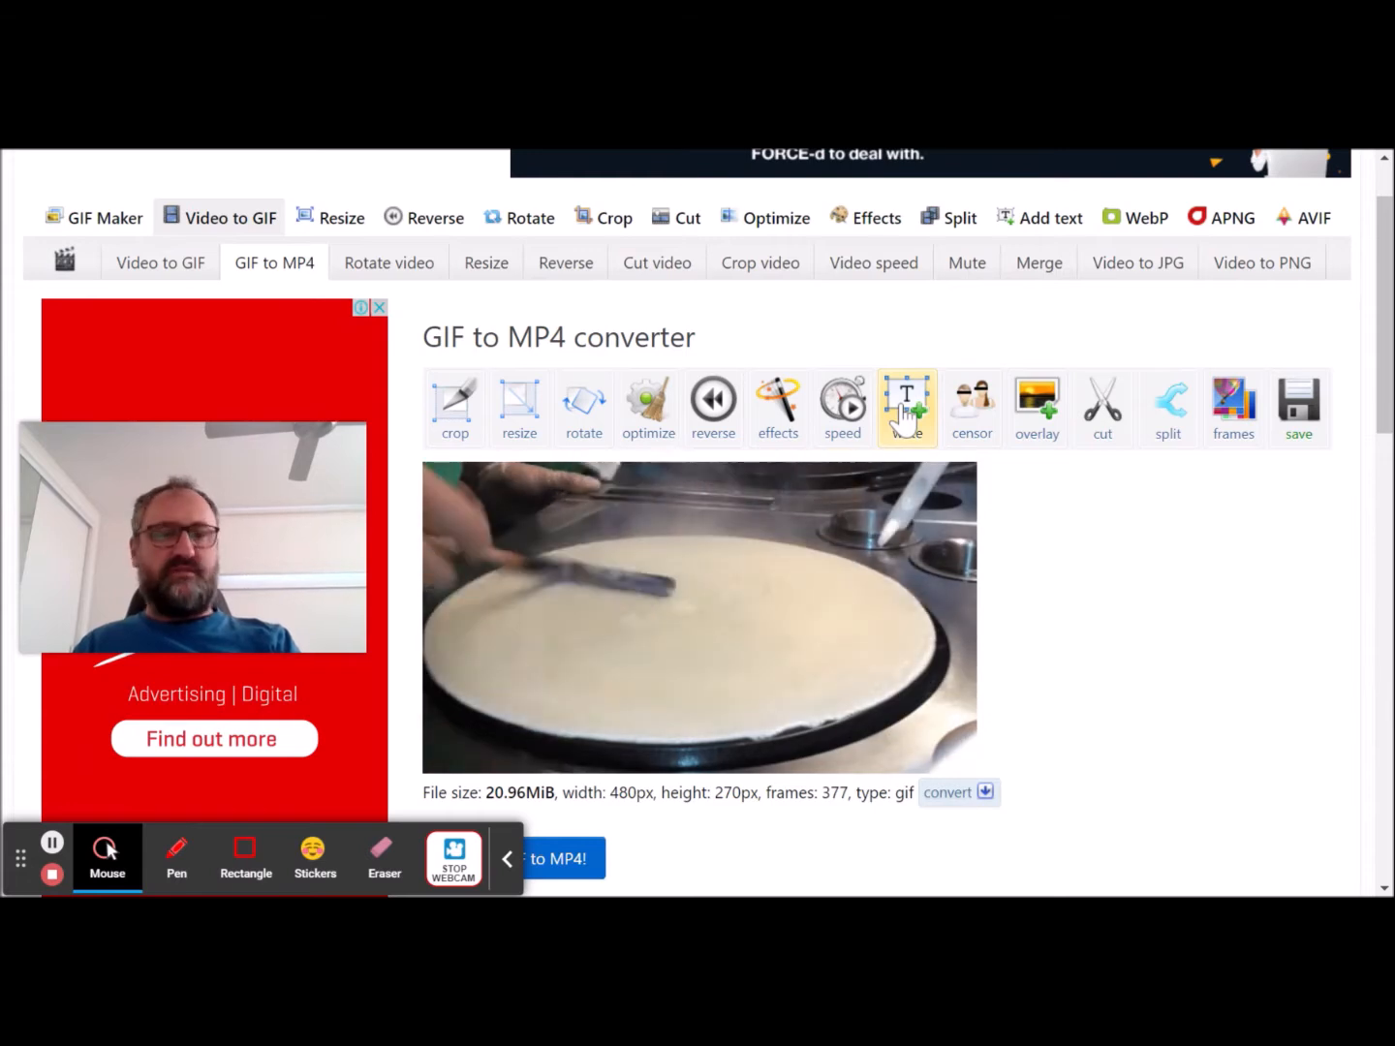
pyautogui.click(1010, 534)
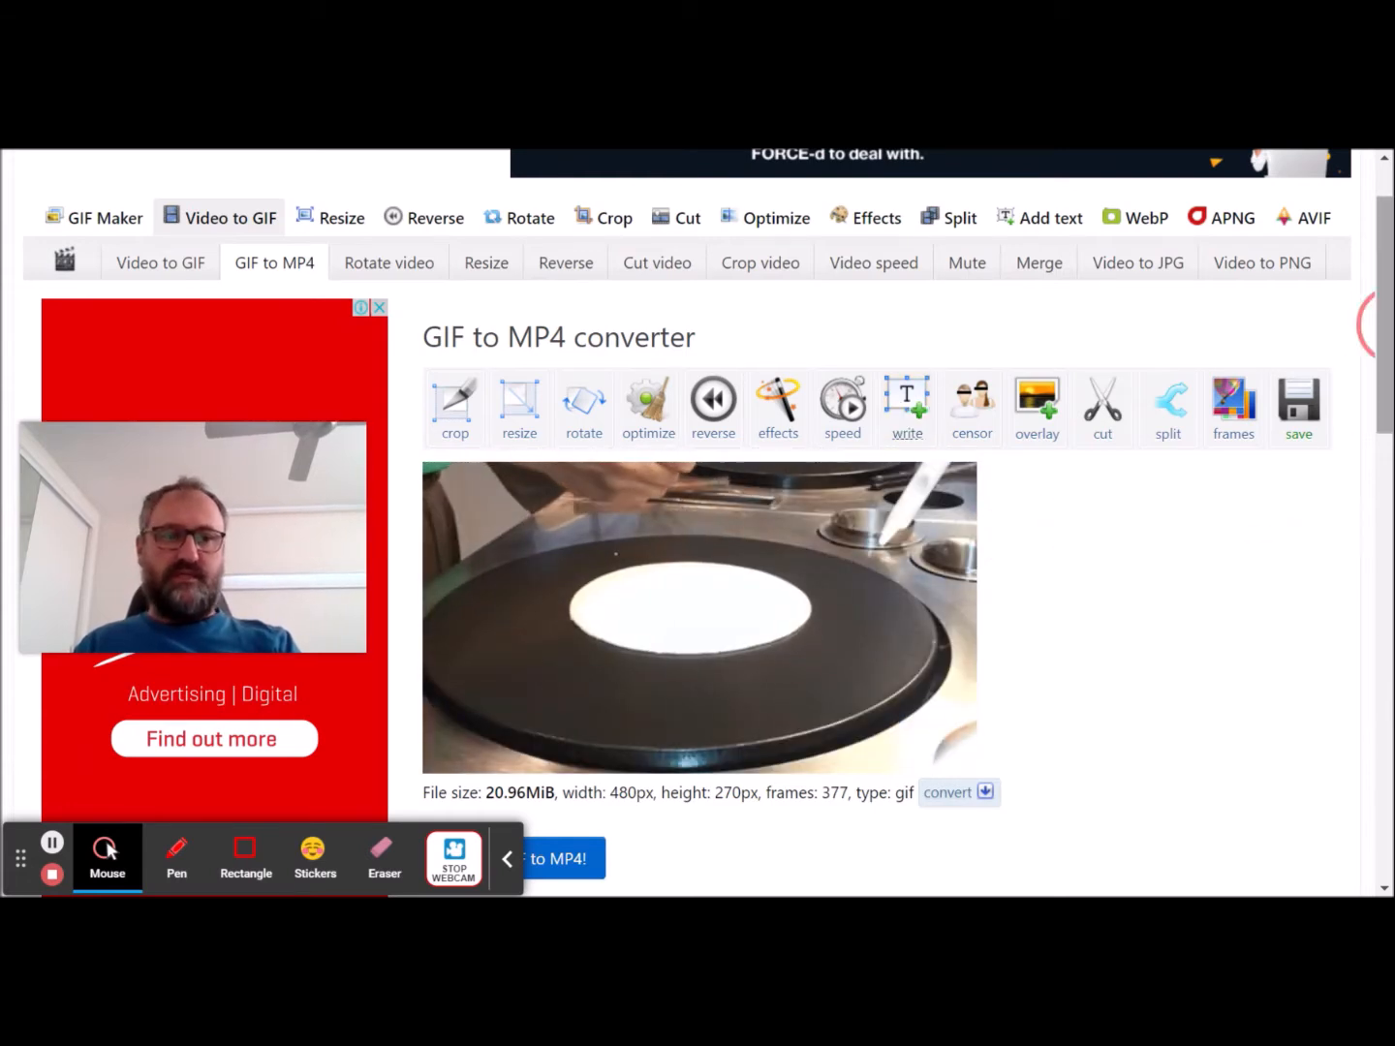
pyautogui.click(907, 406)
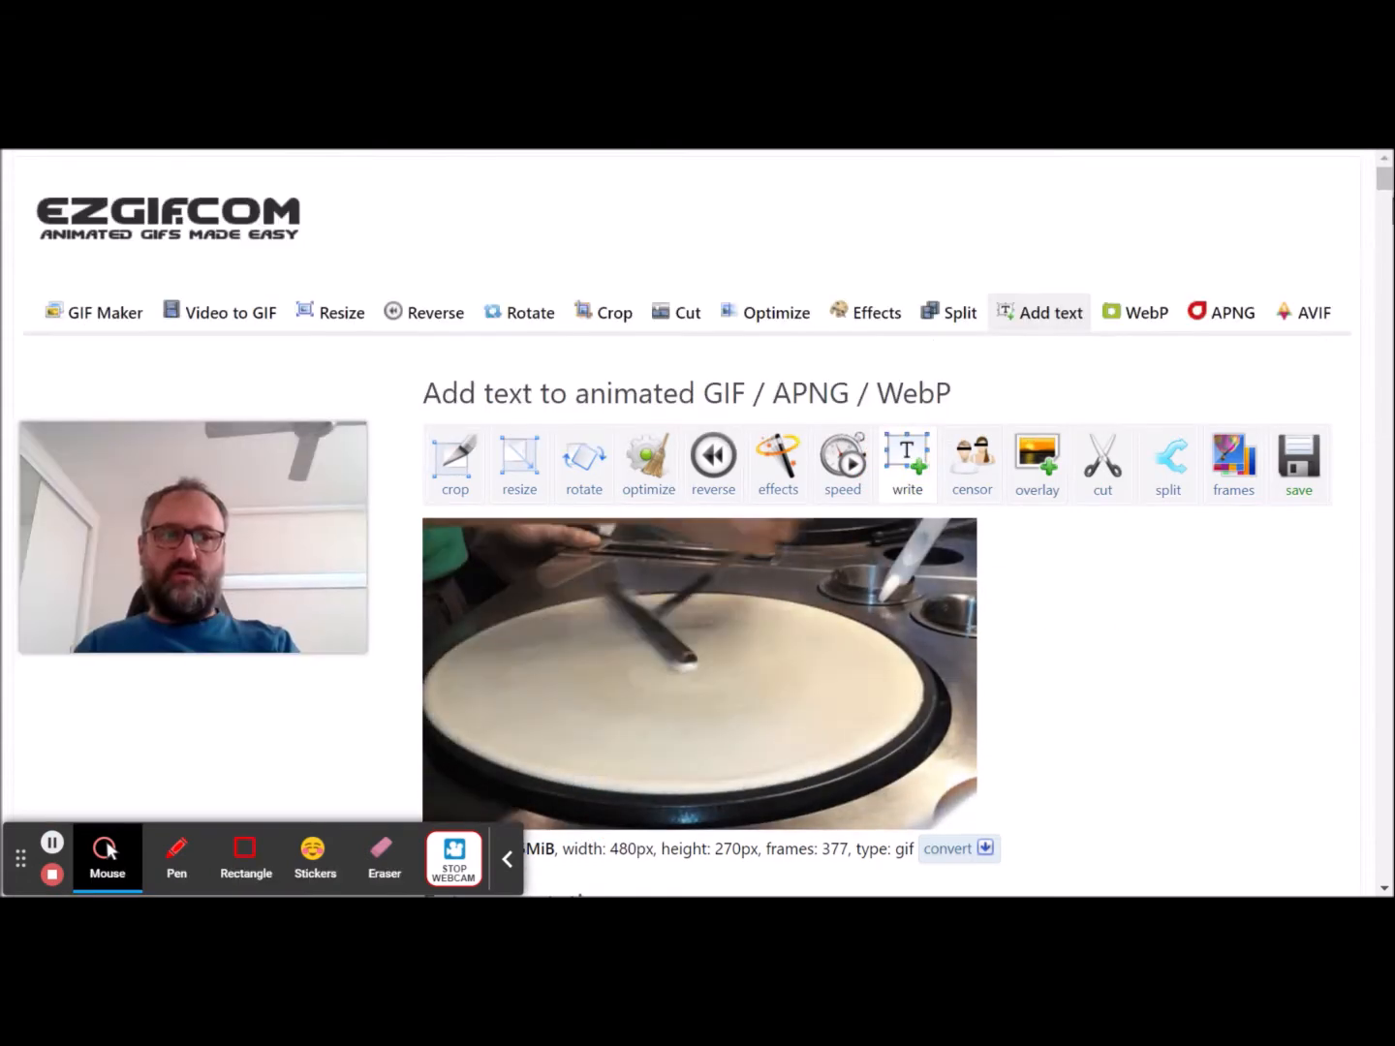
pyautogui.scroll(-4, 698, 523)
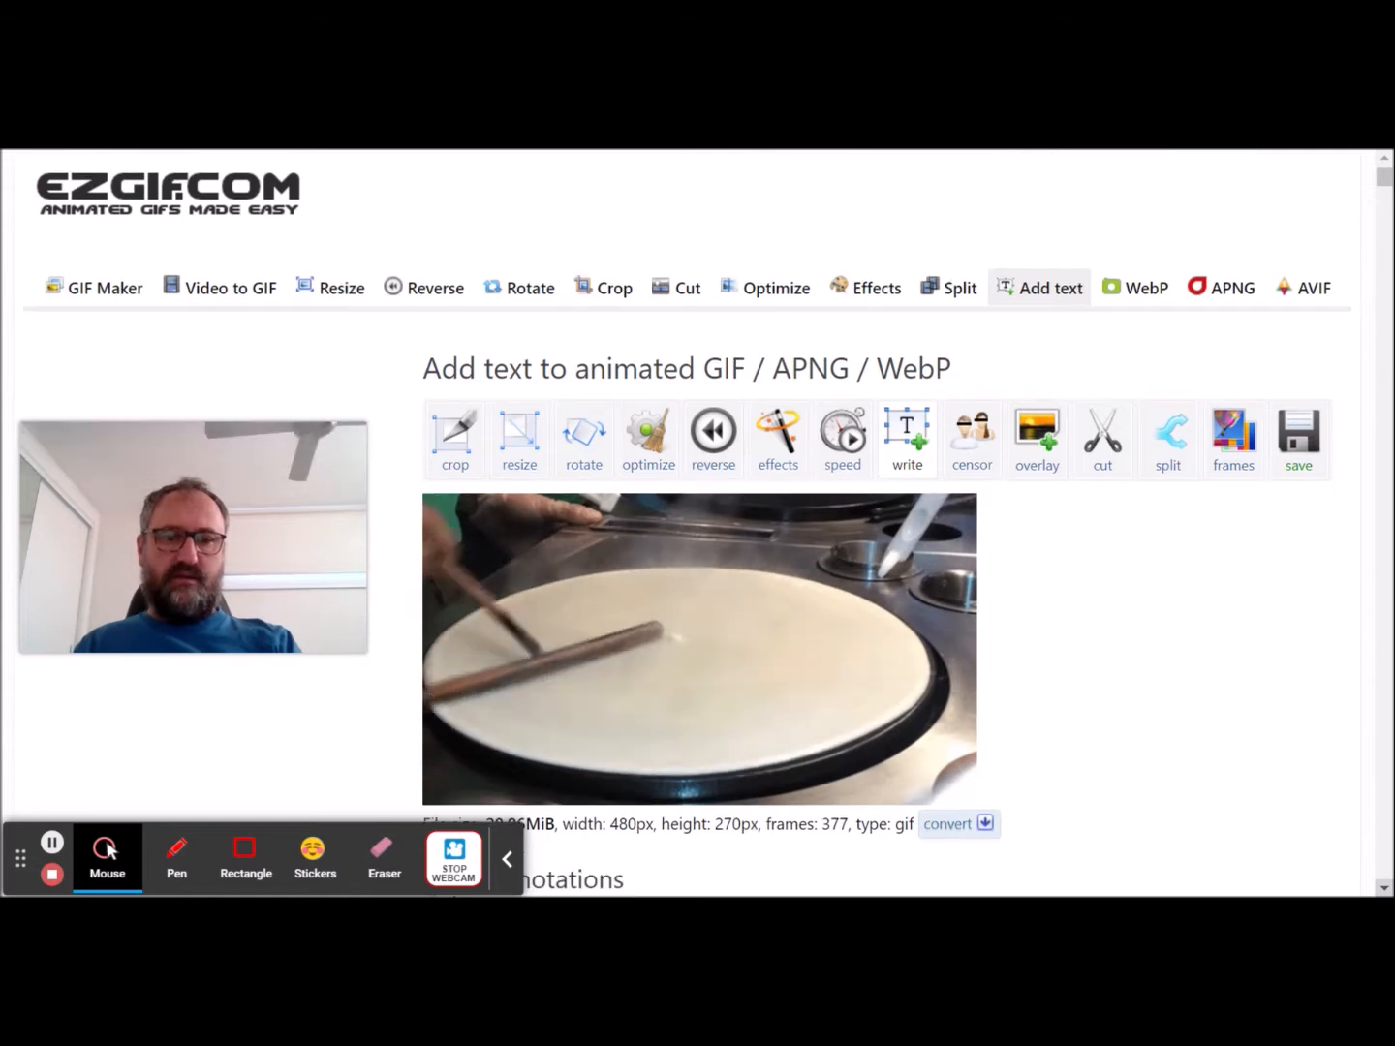
pyautogui.scroll(-1, 697, 523)
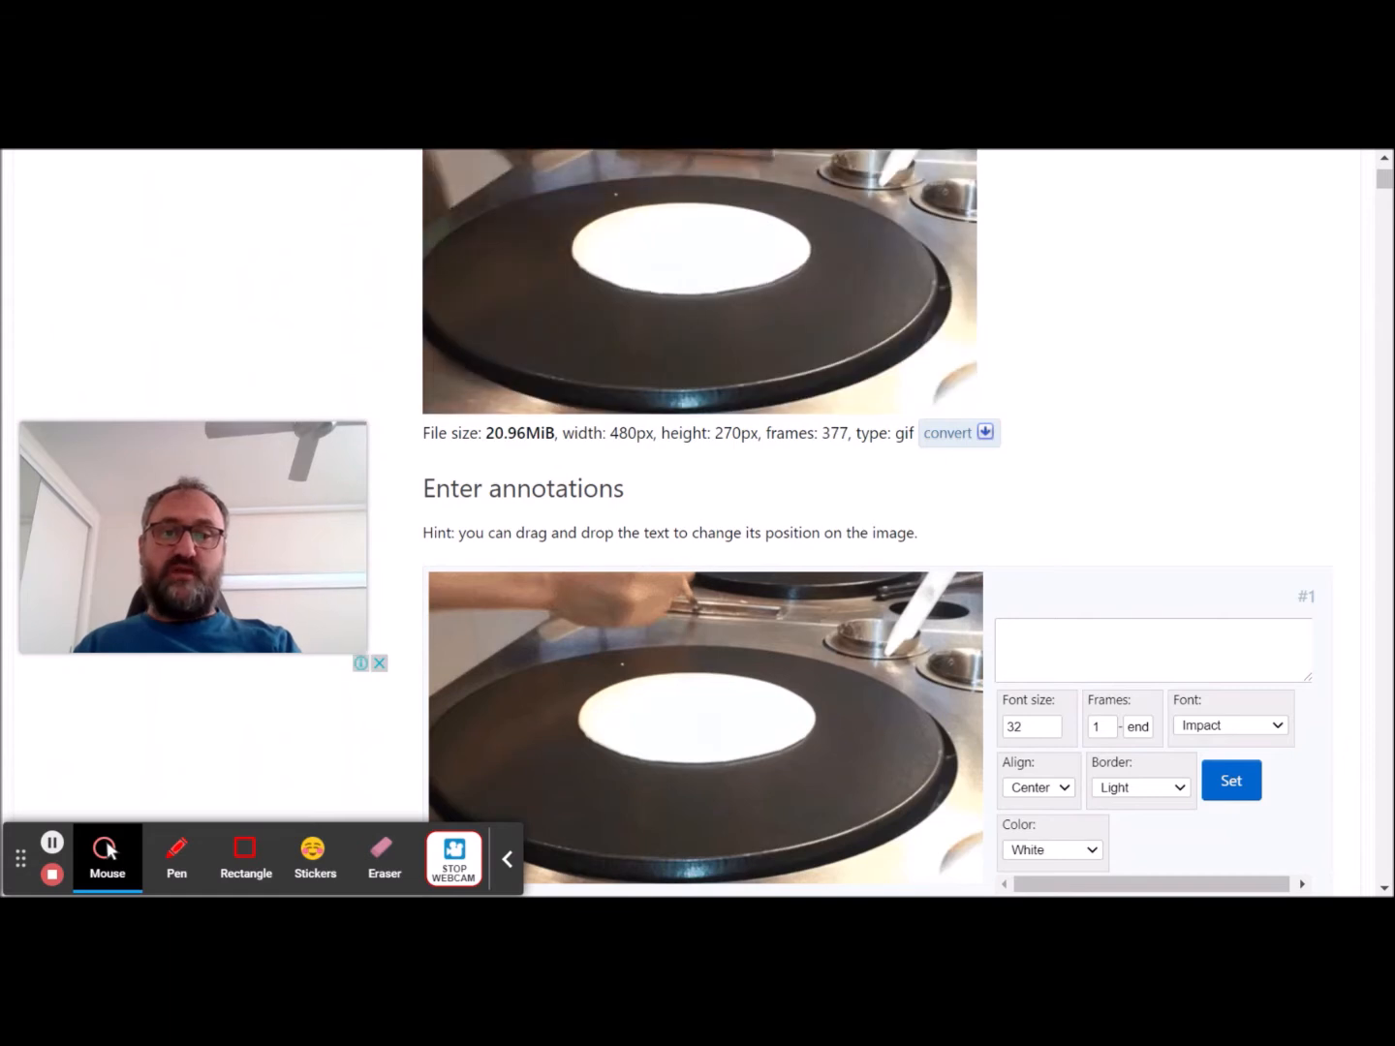
# Add the text "Les" to frames 1–59 in annotation #1 and place it along the image's upper edge, left of centre
pyautogui.moveTo(837, 436); pyautogui.dragTo(850, 437)
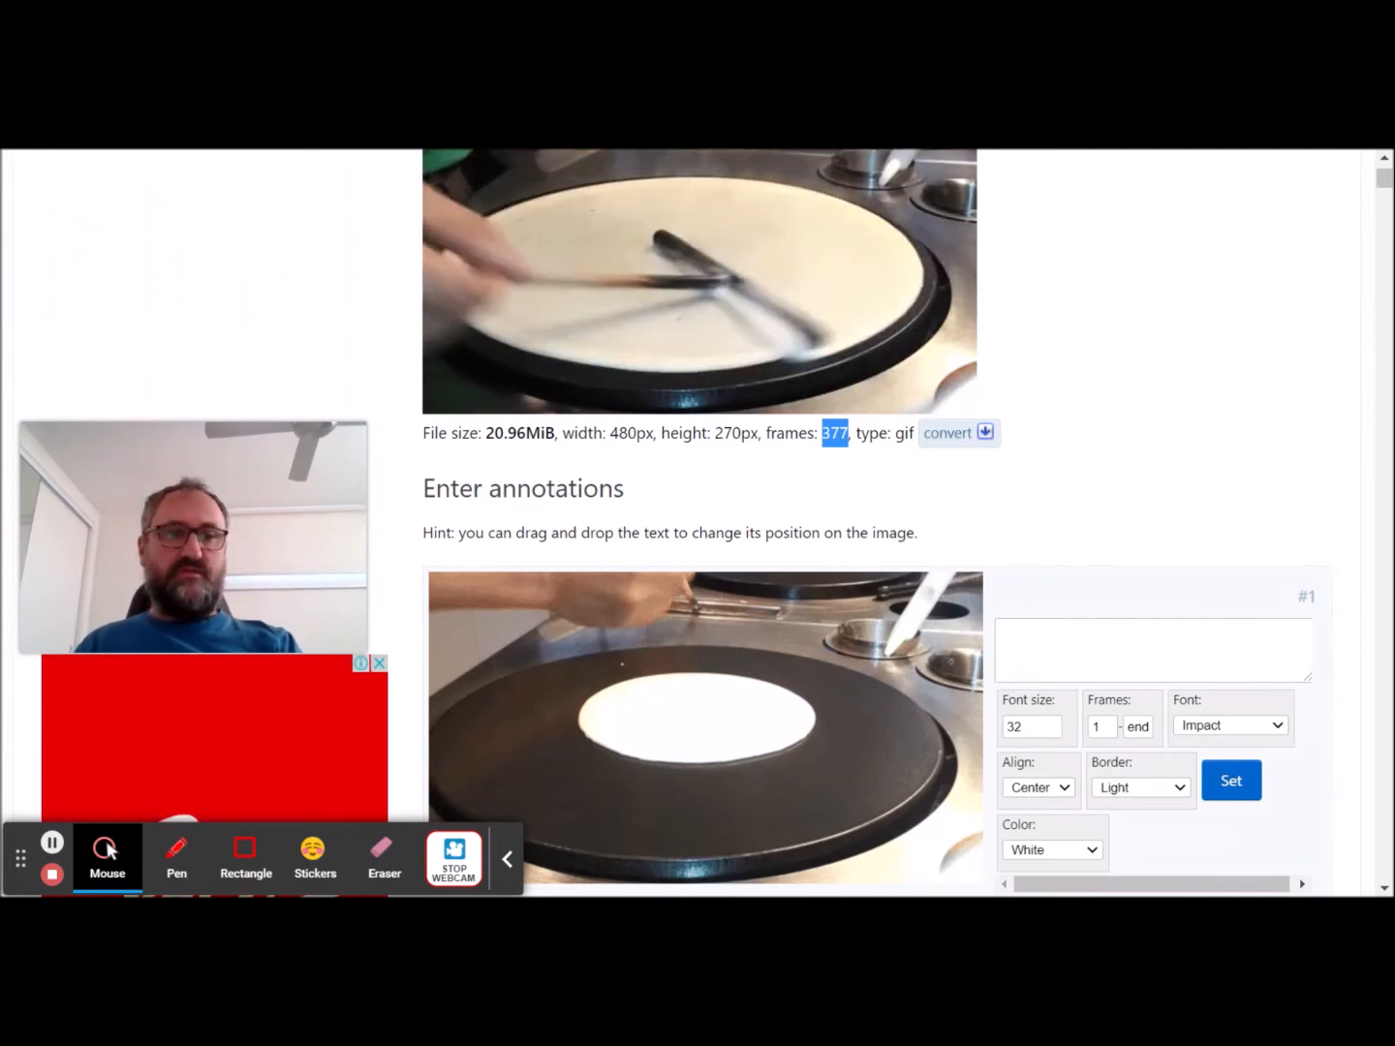
pyautogui.moveTo(1390, 186); pyautogui.dragTo(1391, 190)
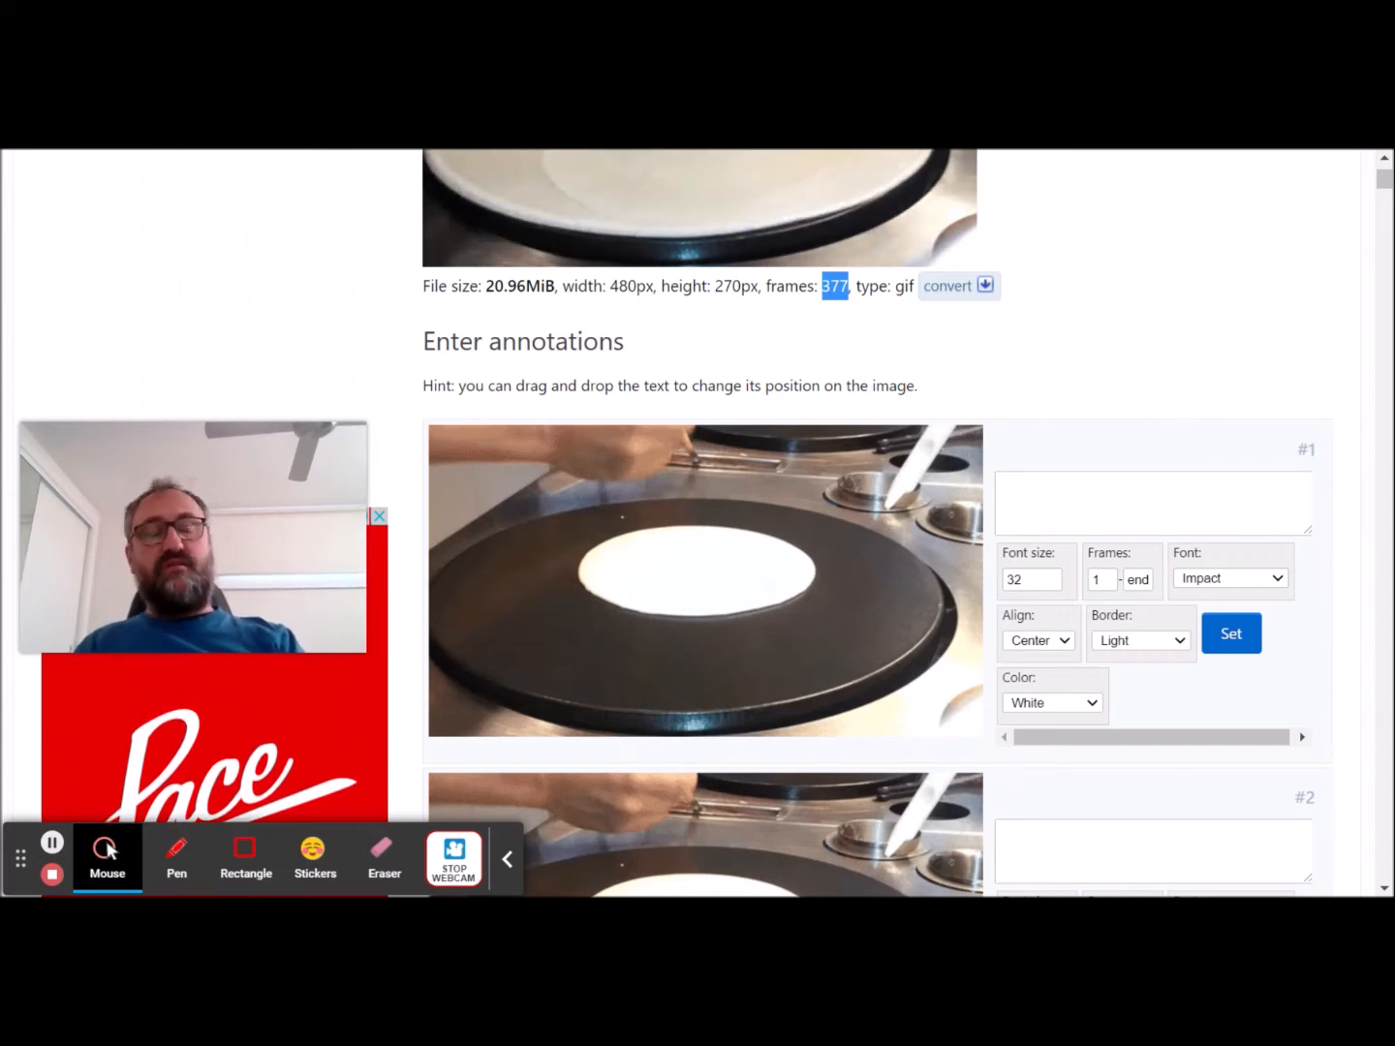
pyautogui.click(1153, 504)
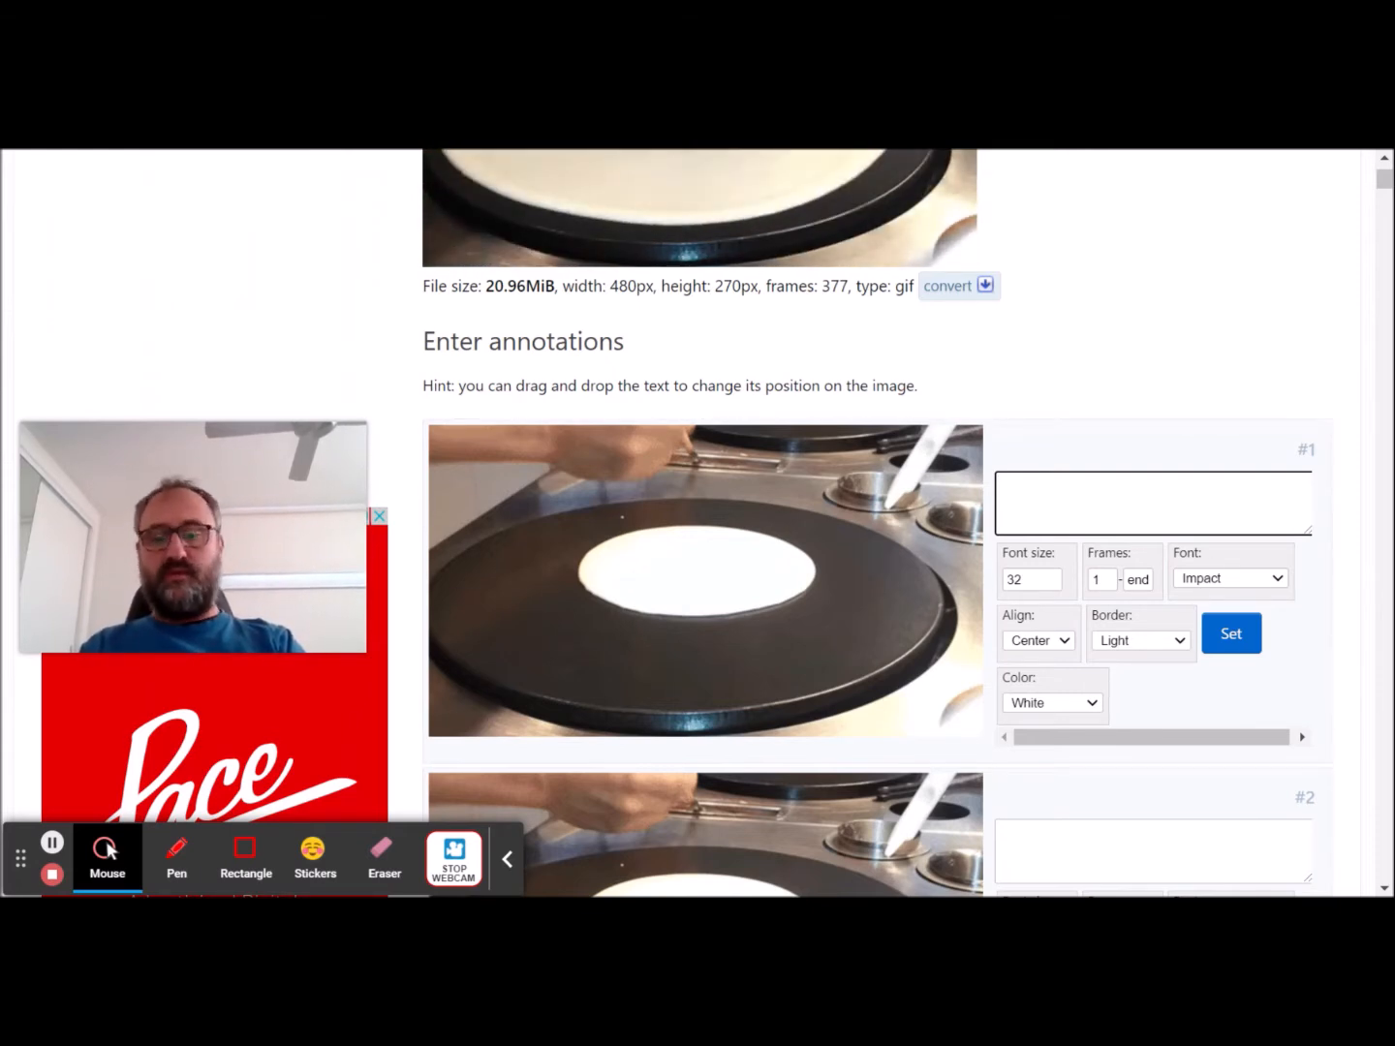
pyautogui.write('Les')
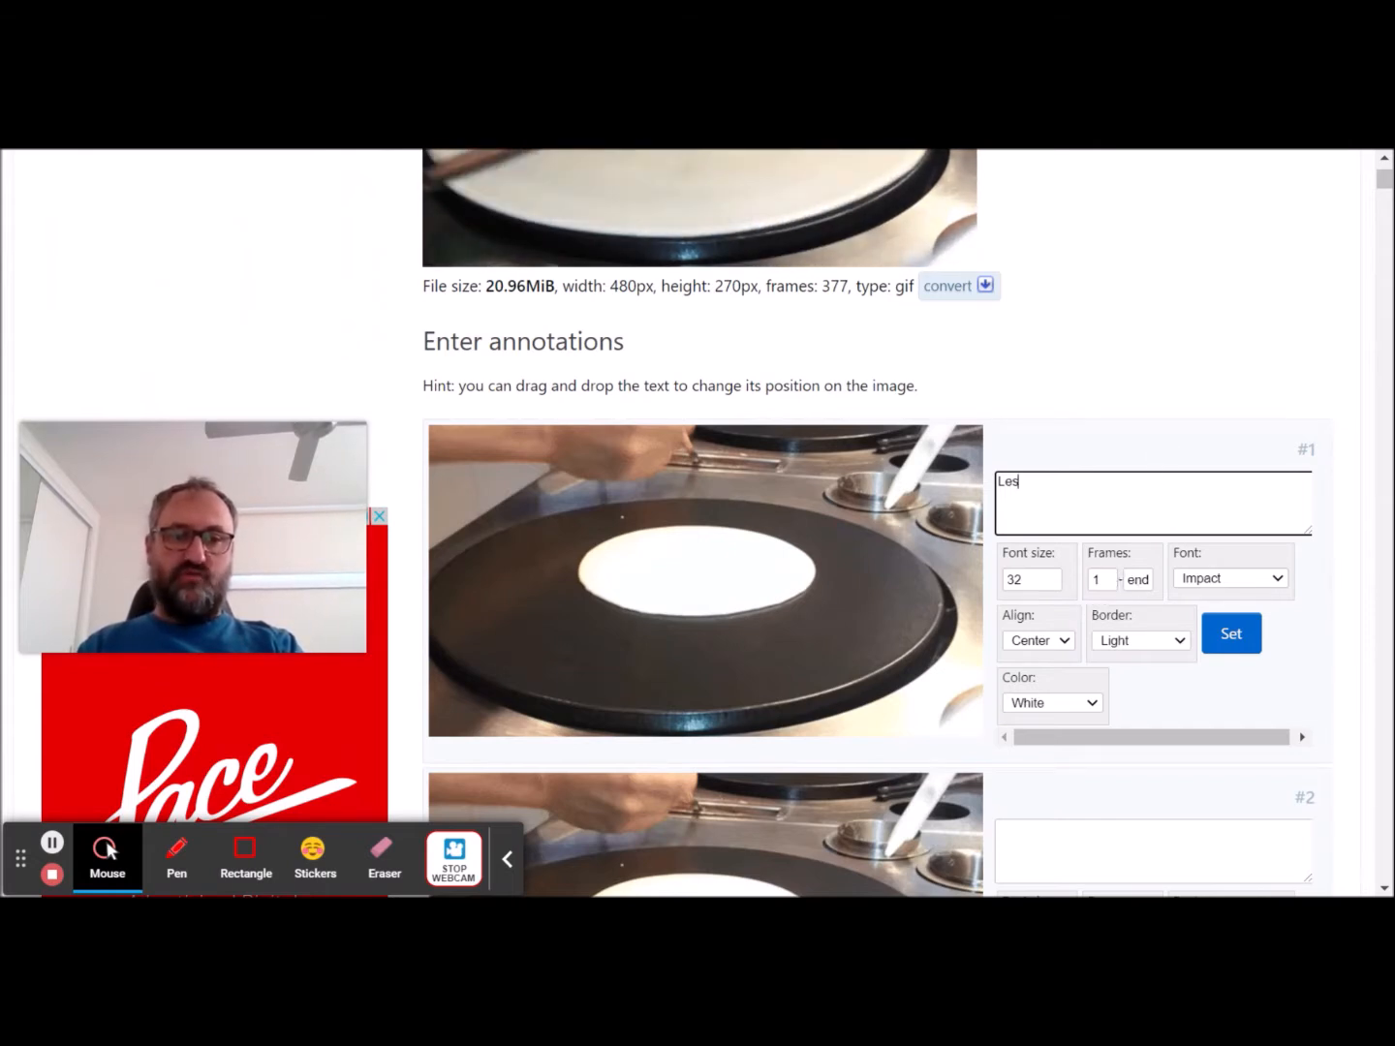
pyautogui.click(1139, 580)
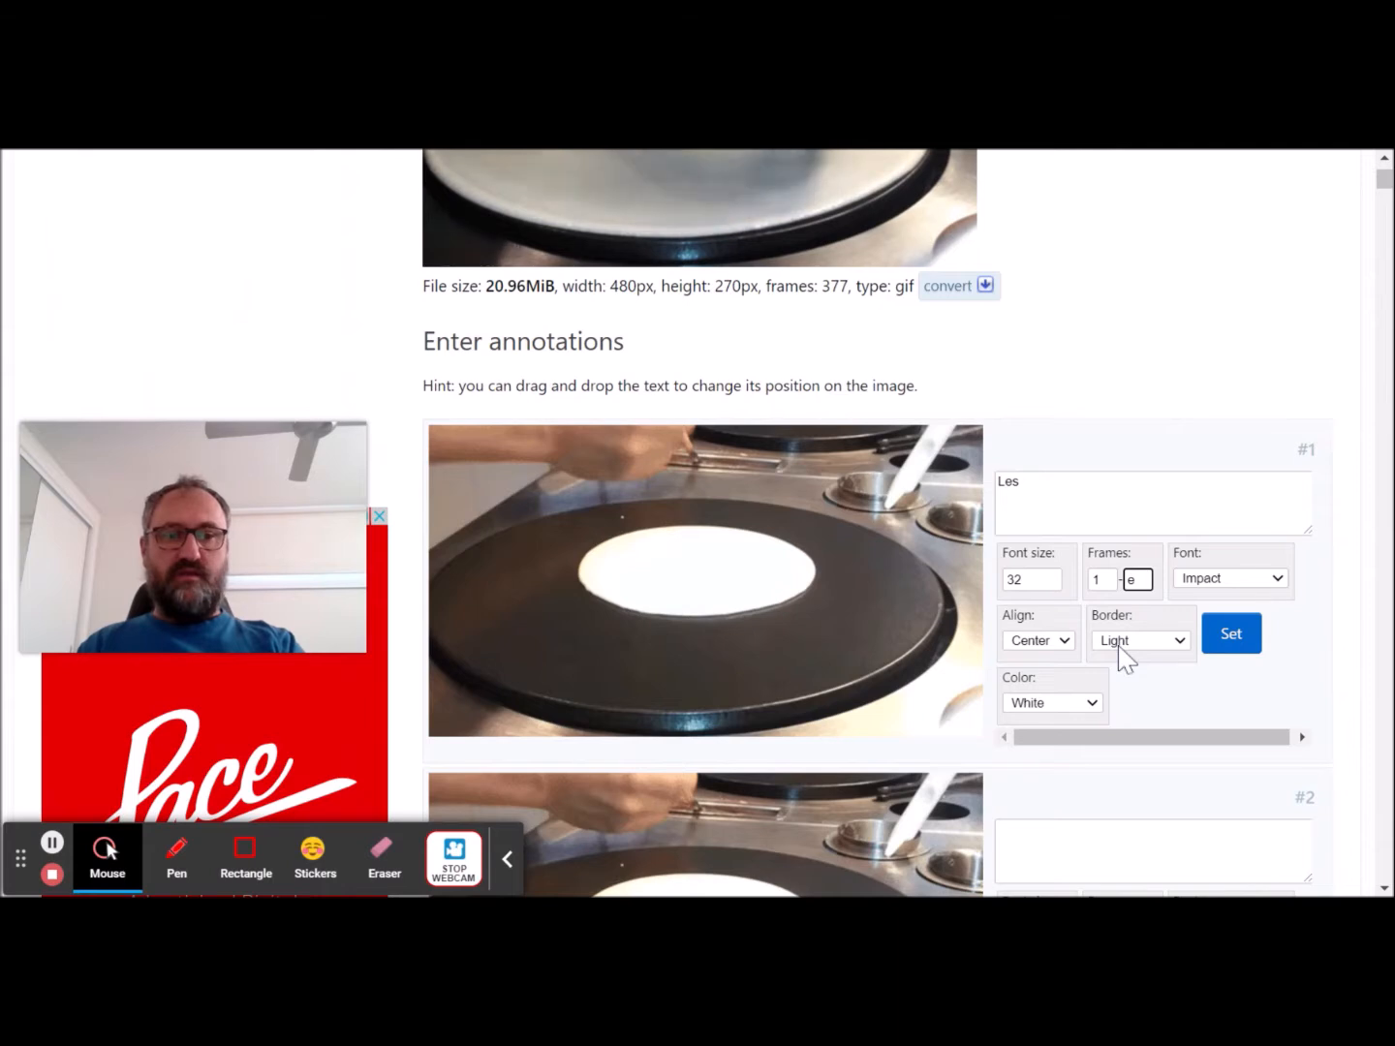
pyautogui.press('BackSpace')
pyautogui.write('59')
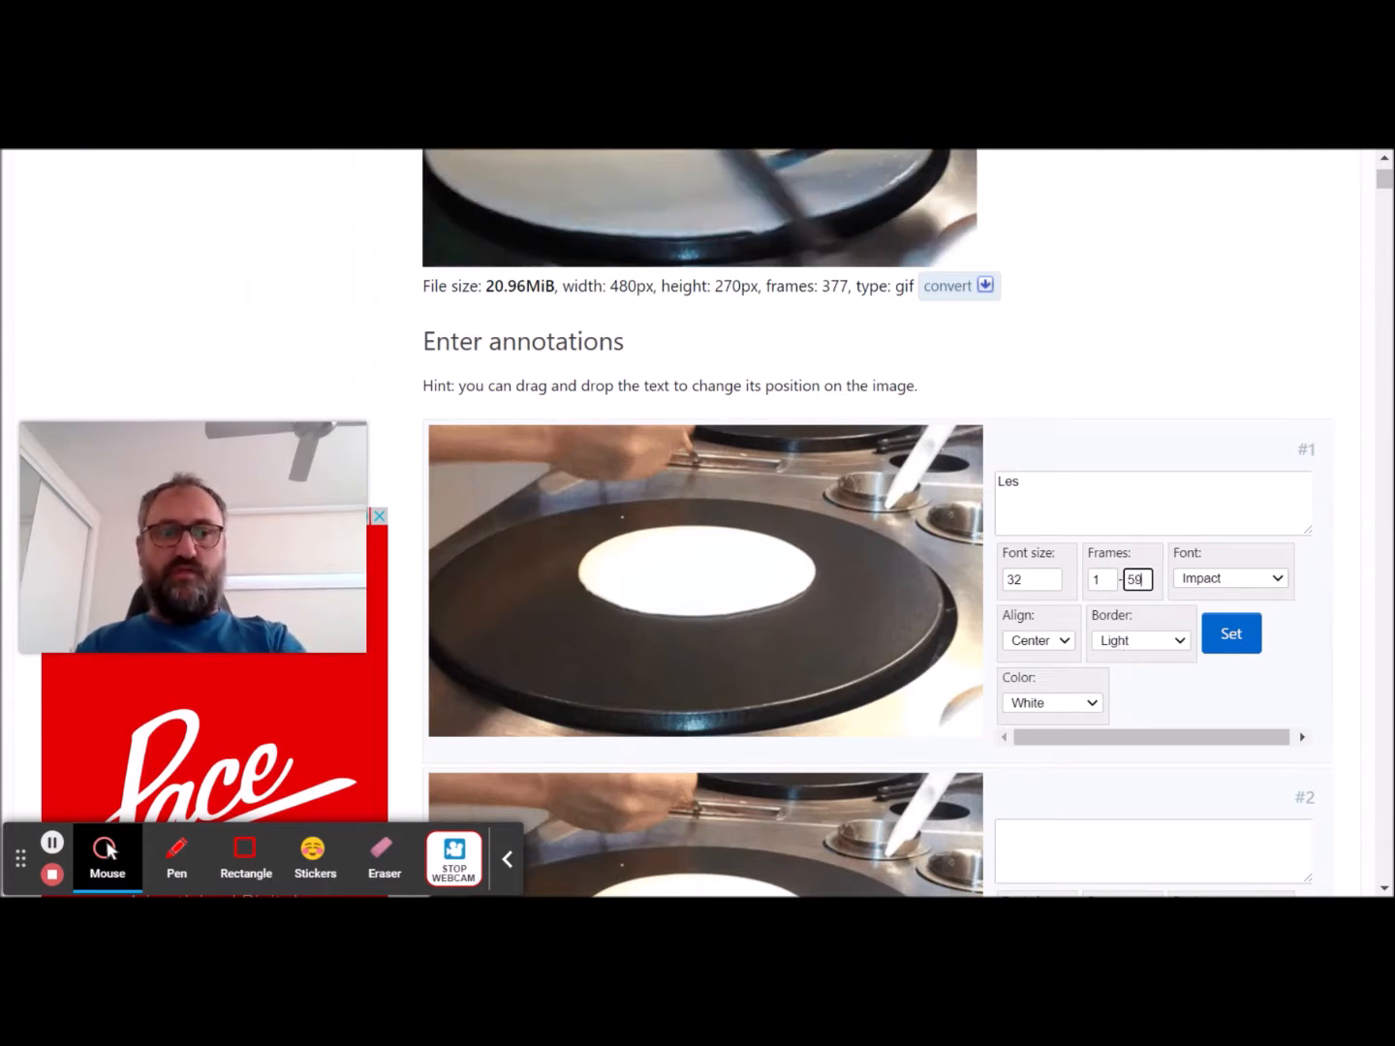
pyautogui.click(1228, 658)
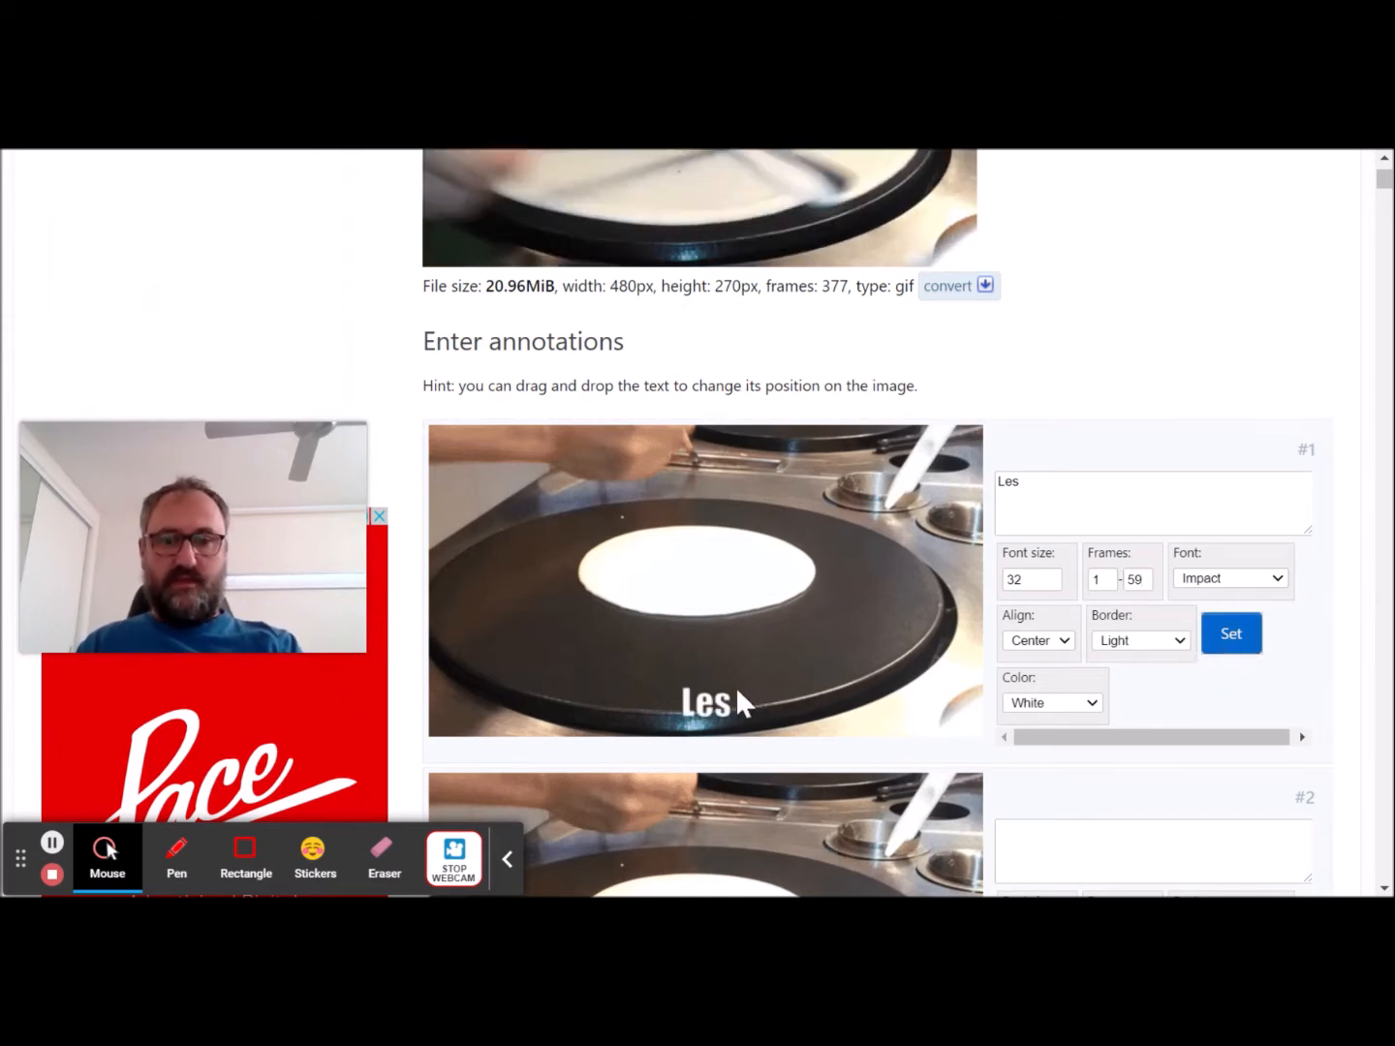
pyautogui.moveTo(638, 634); pyautogui.dragTo(615, 439)
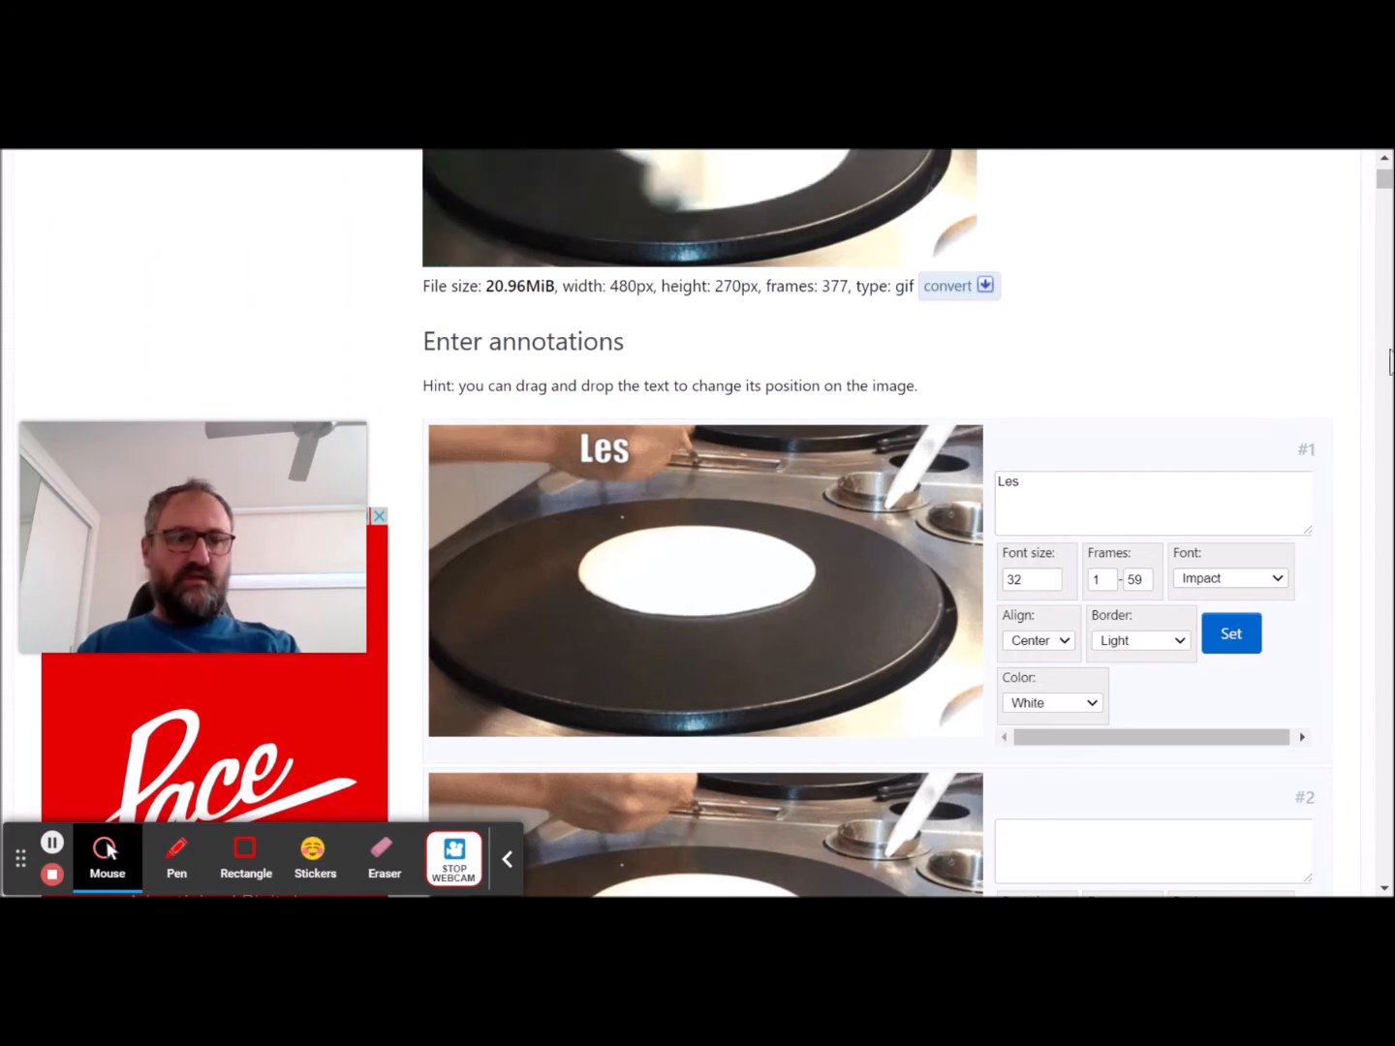
# Add the text "deux" to frames 60–119 in annotation #2 and place it at the image's upper edge near the centre
pyautogui.scroll(-2, 1385, 889)
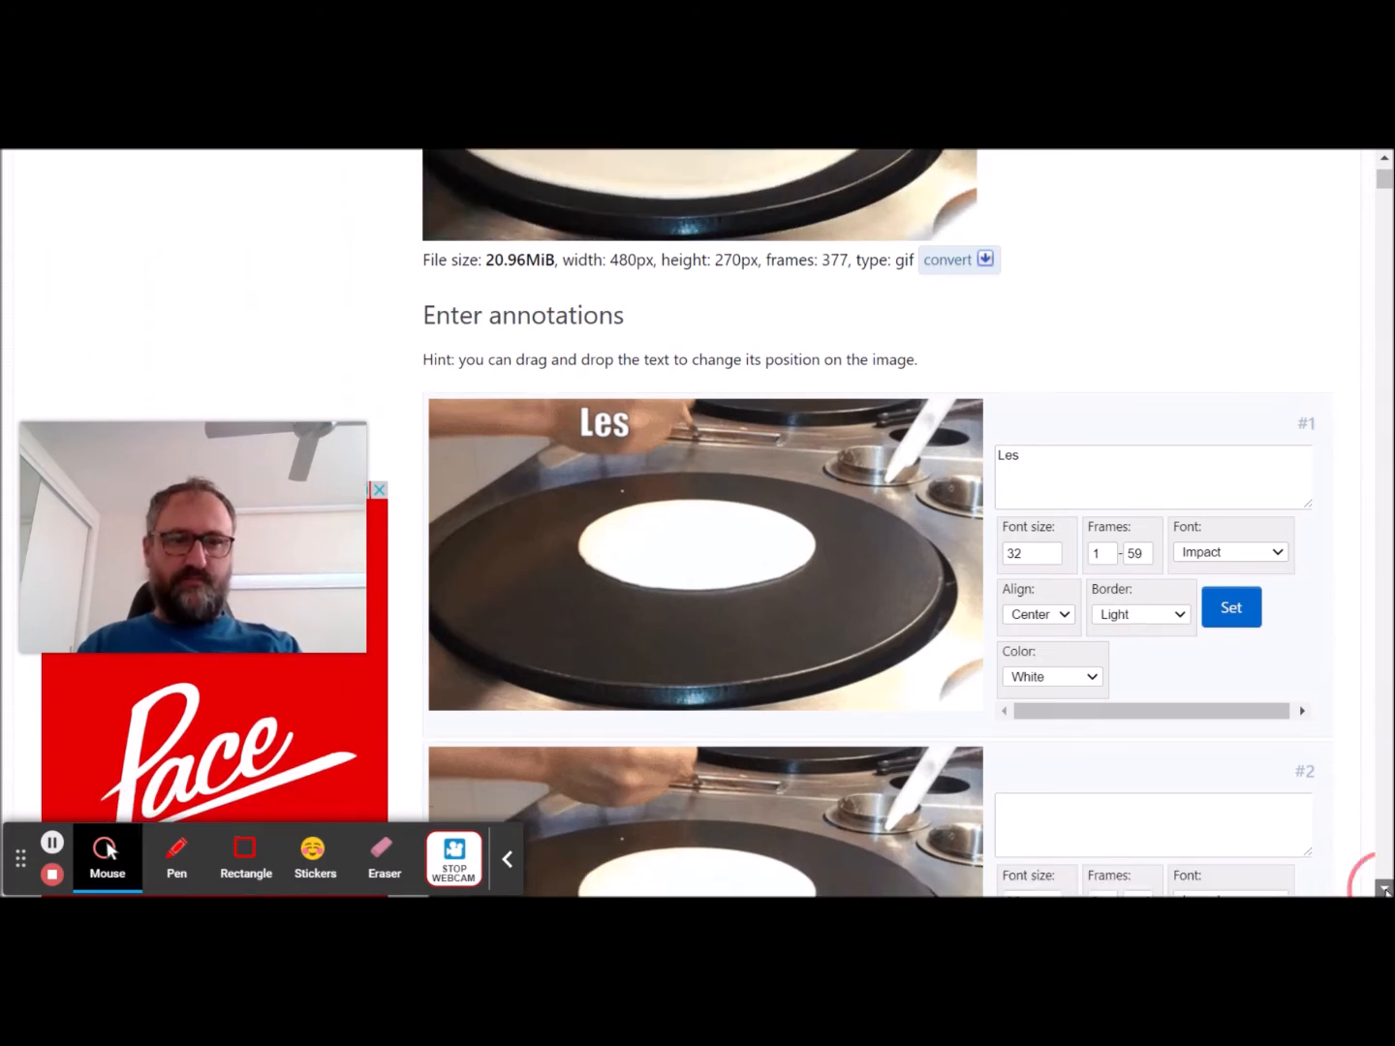
pyautogui.click(1130, 675)
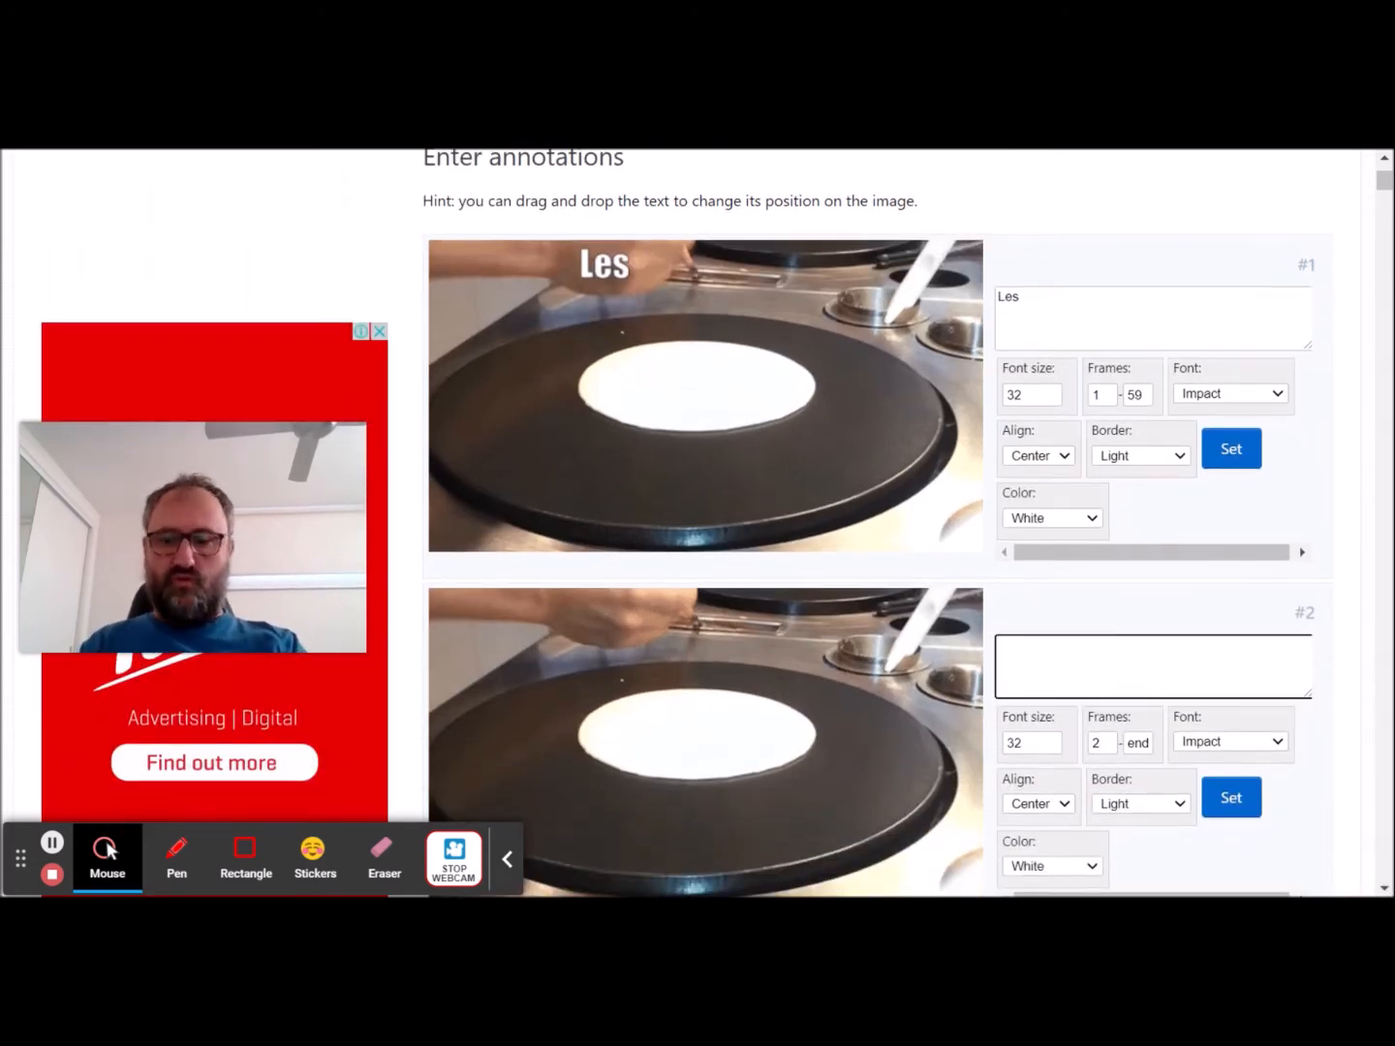
pyautogui.click(1103, 743)
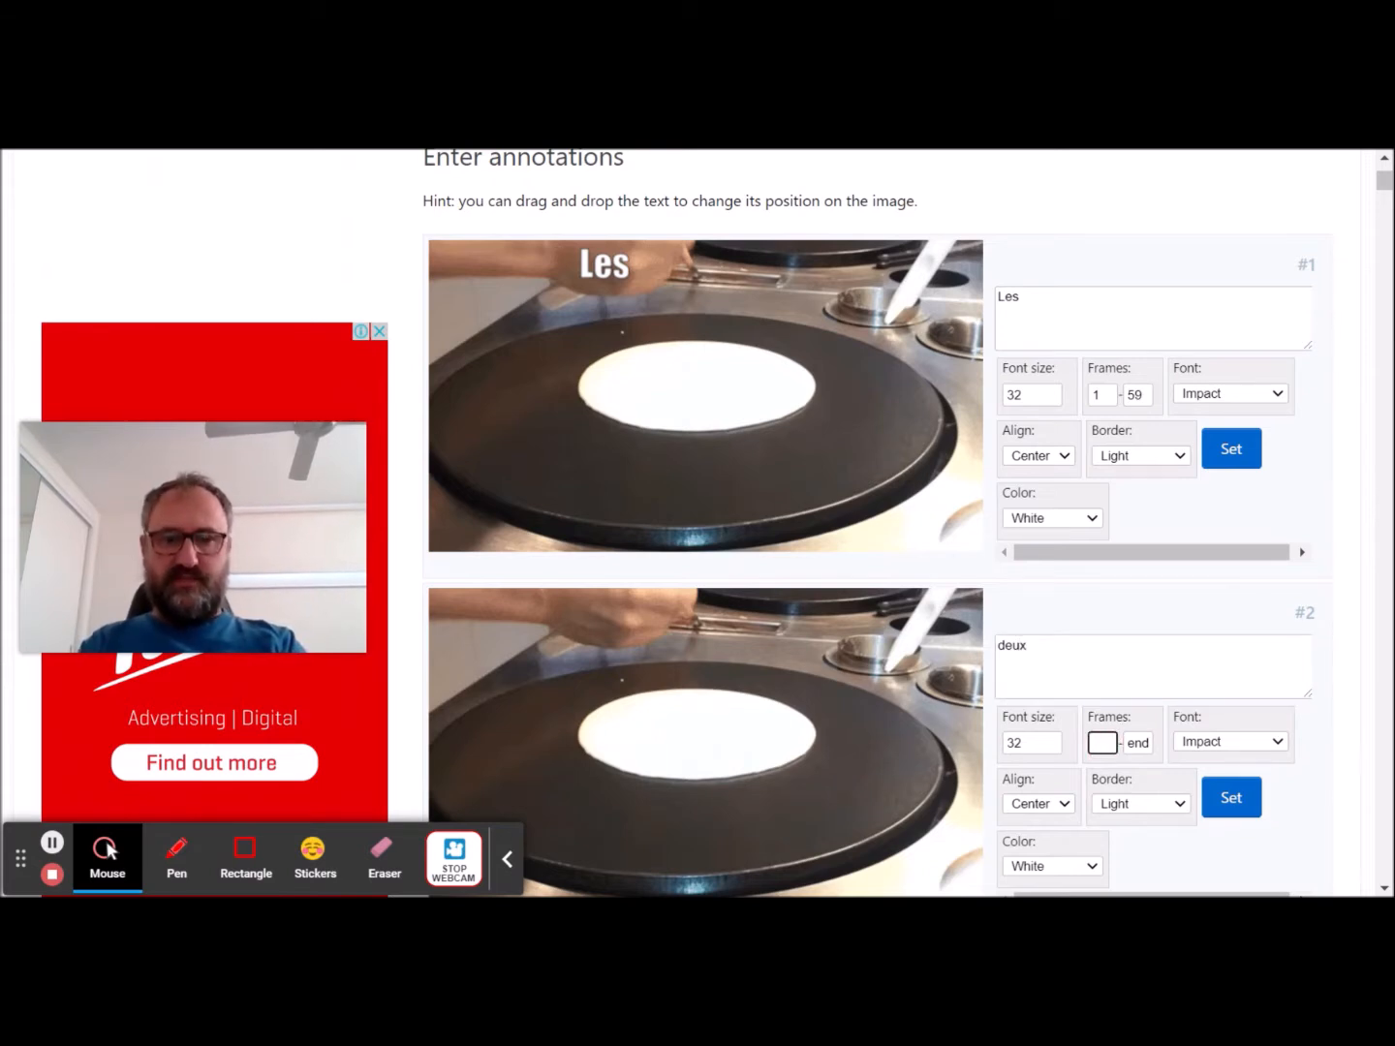
pyautogui.click(1151, 745)
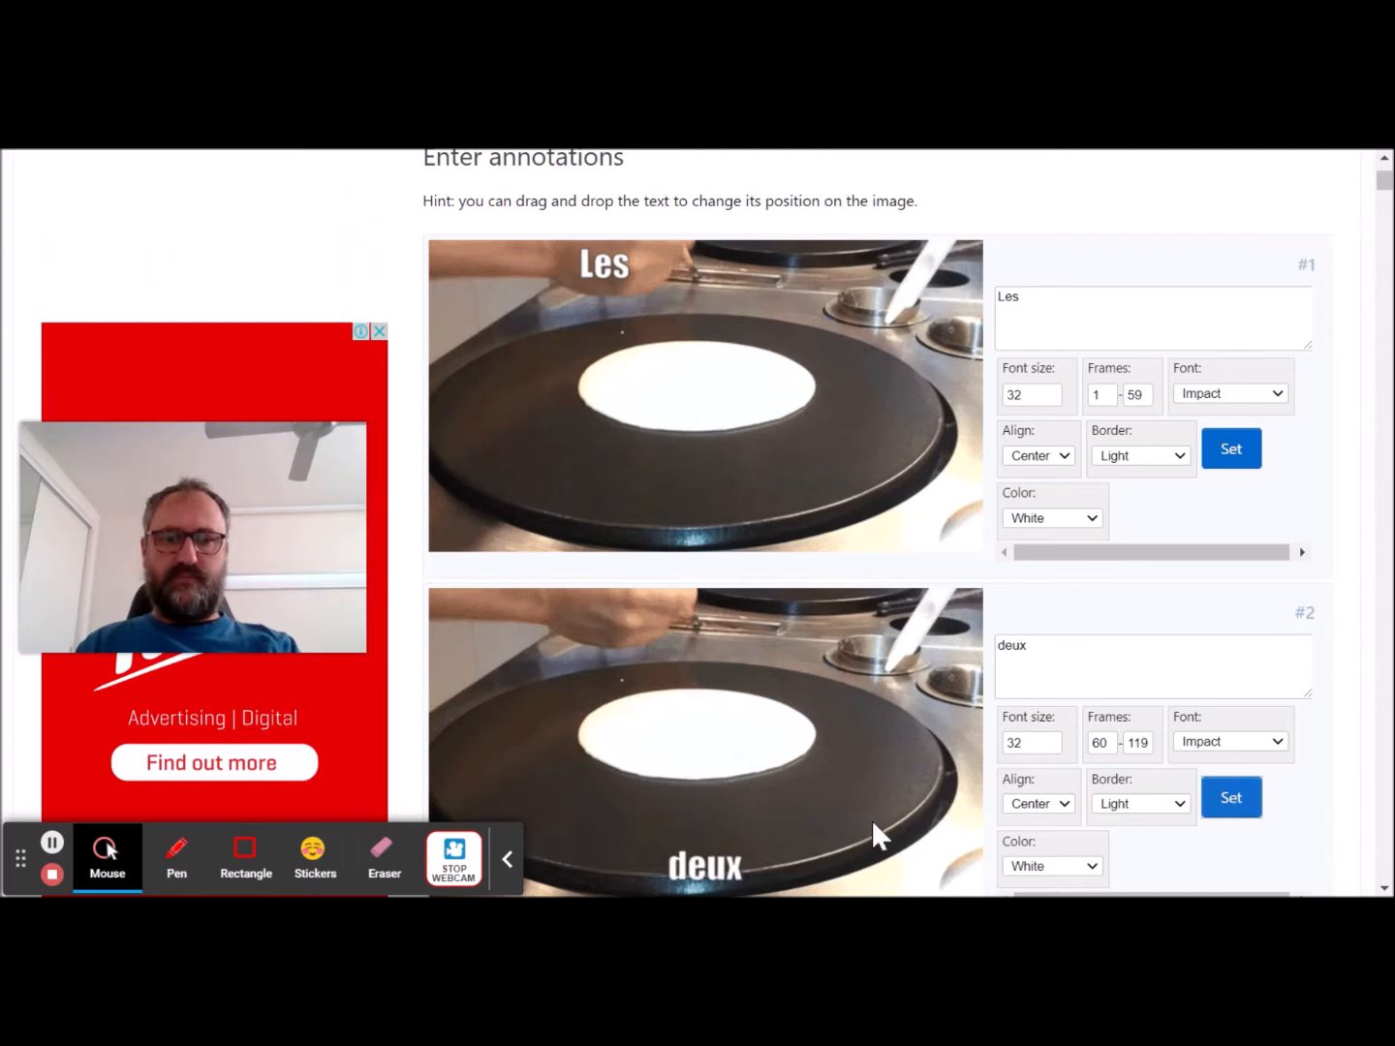
pyautogui.moveTo(707, 884); pyautogui.dragTo(717, 620)
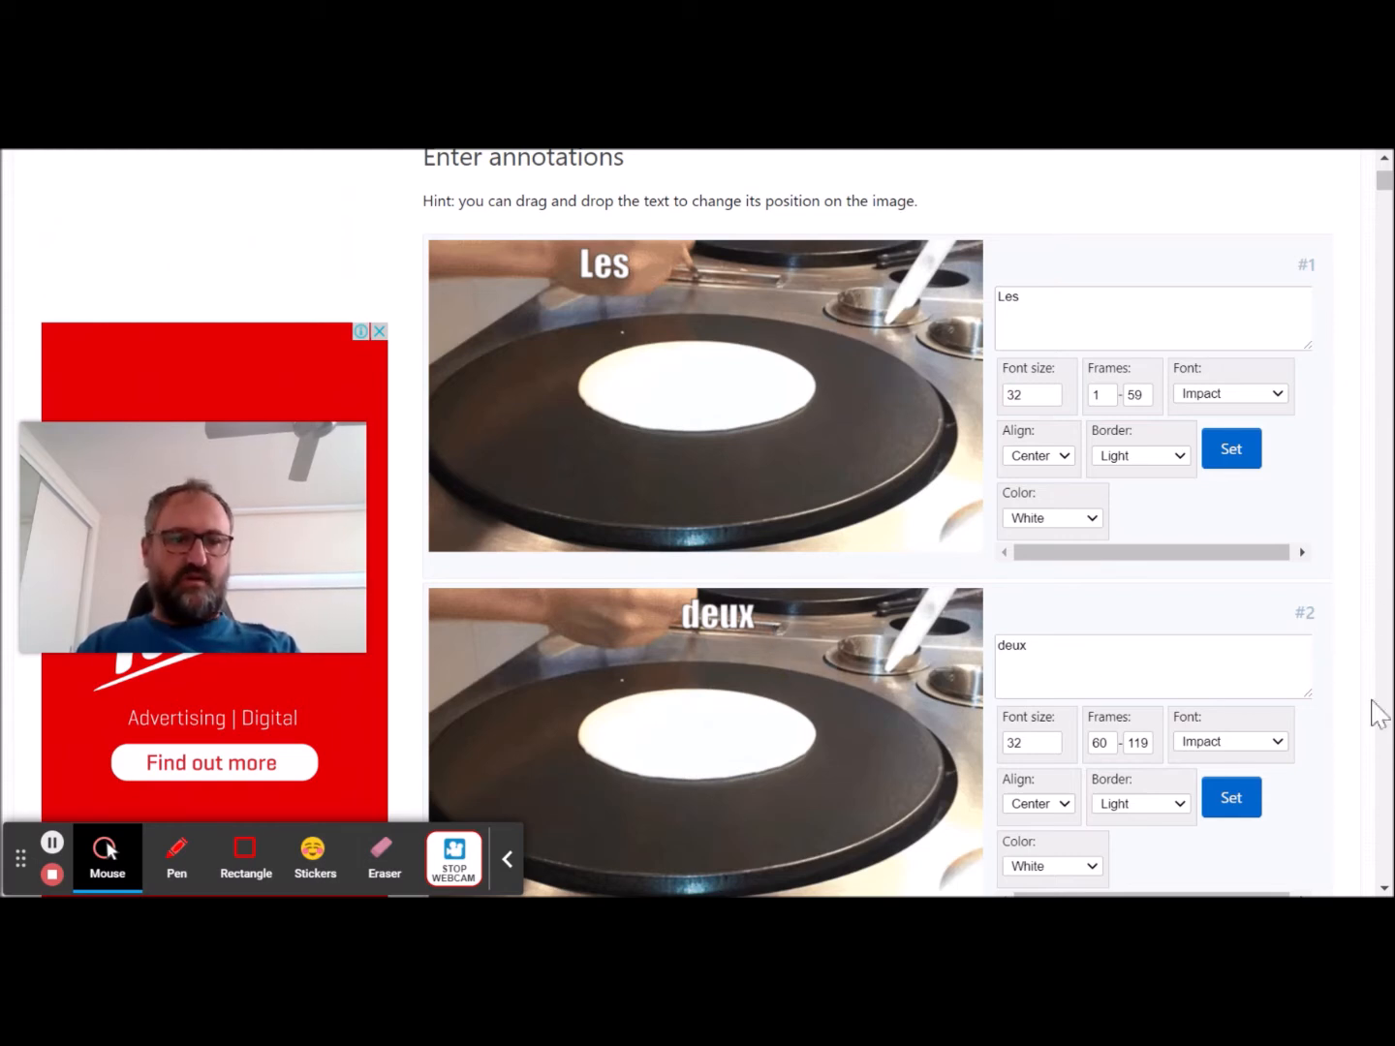
# Add the text "mots" from frame 120 to the end in annotation #3 and place it along the image's upper edge, right of centre
pyautogui.moveTo(1382, 890); pyautogui.dragTo(1379, 884)
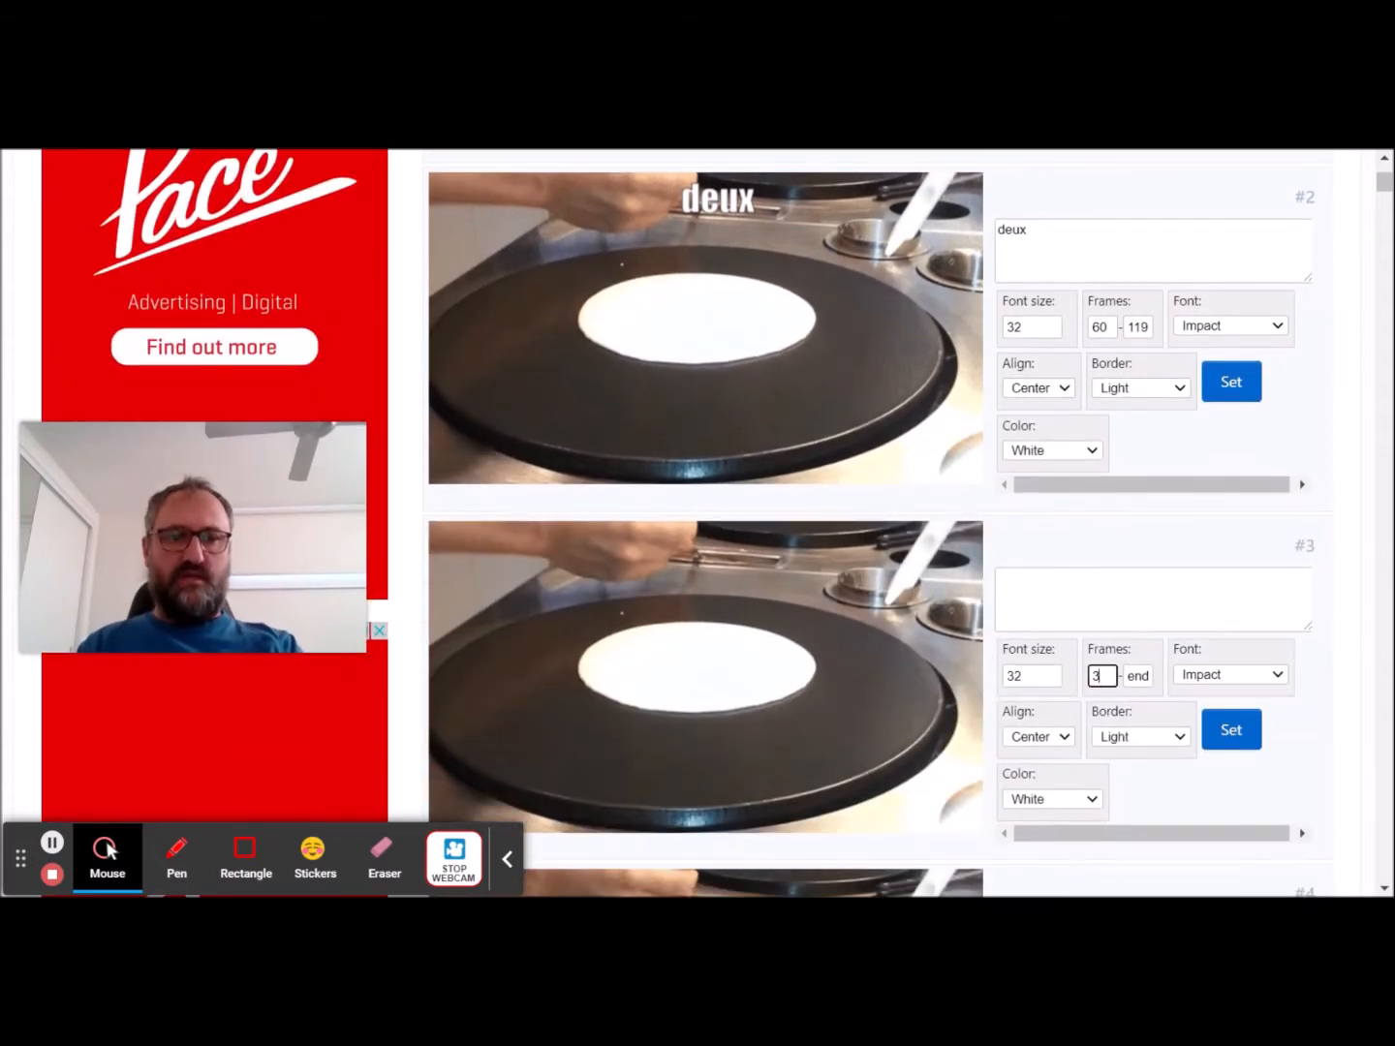
pyautogui.click(1034, 597)
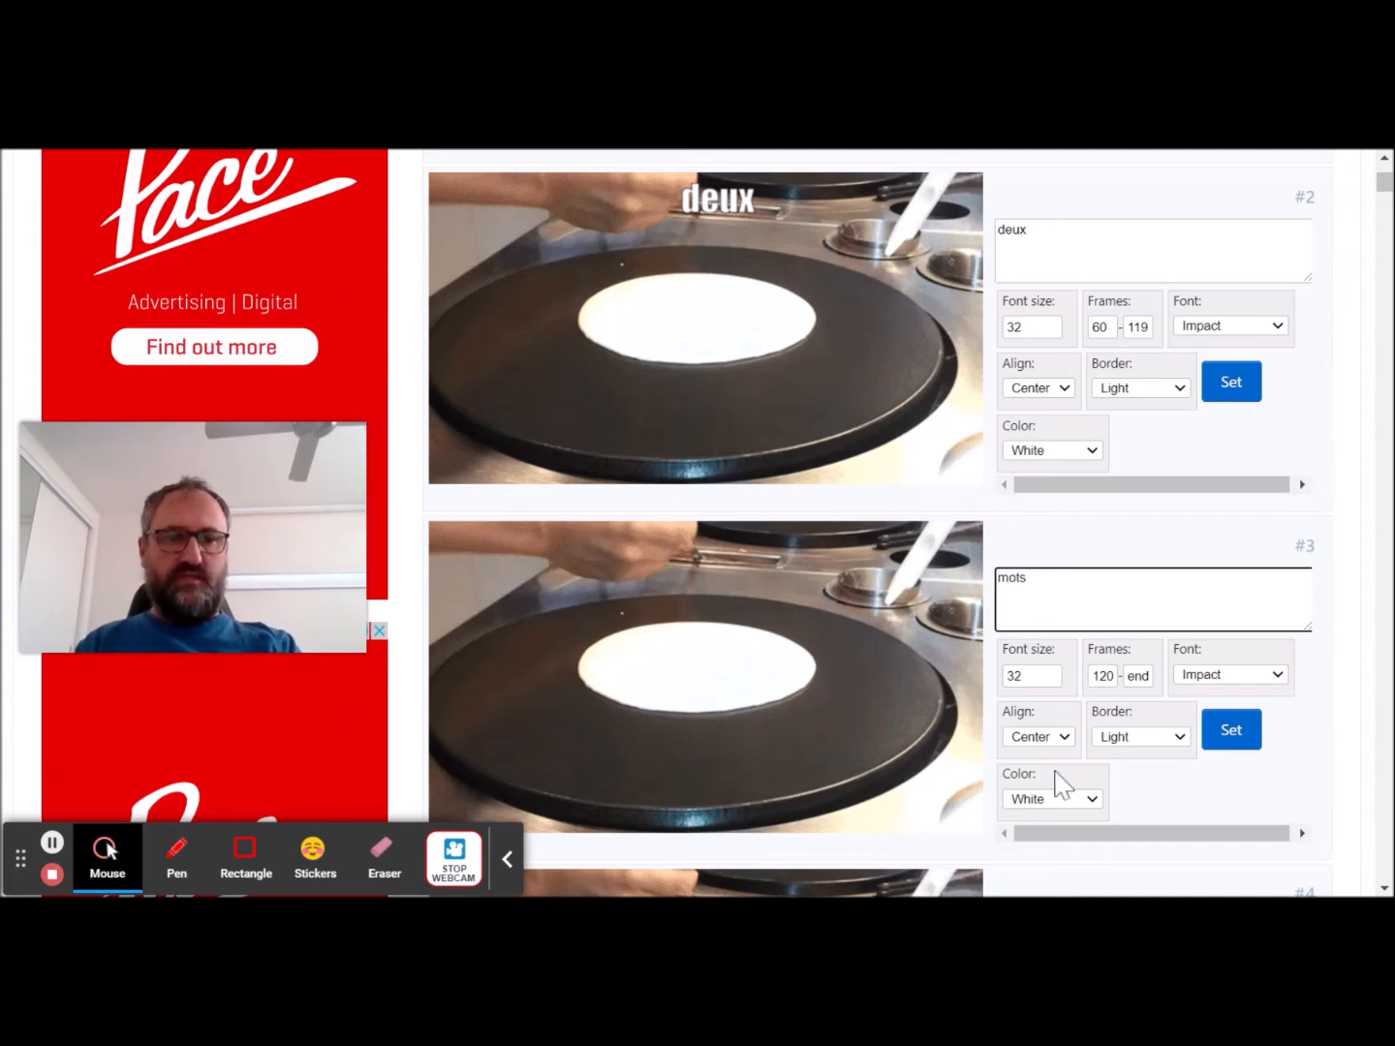
pyautogui.click(1235, 733)
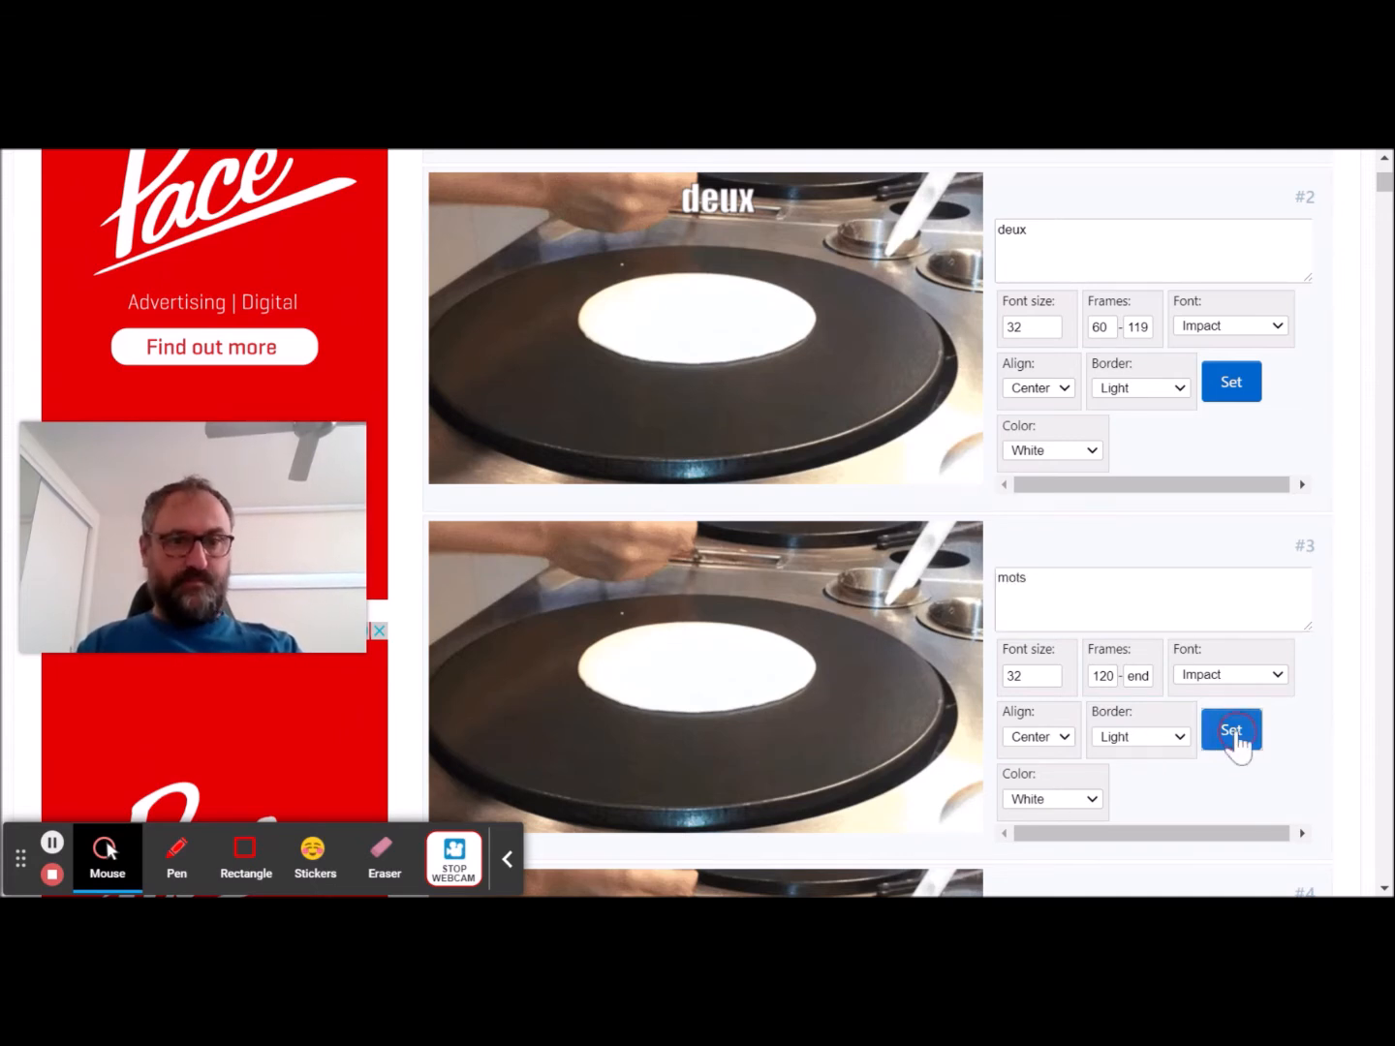
pyautogui.moveTo(705, 809); pyautogui.dragTo(806, 560)
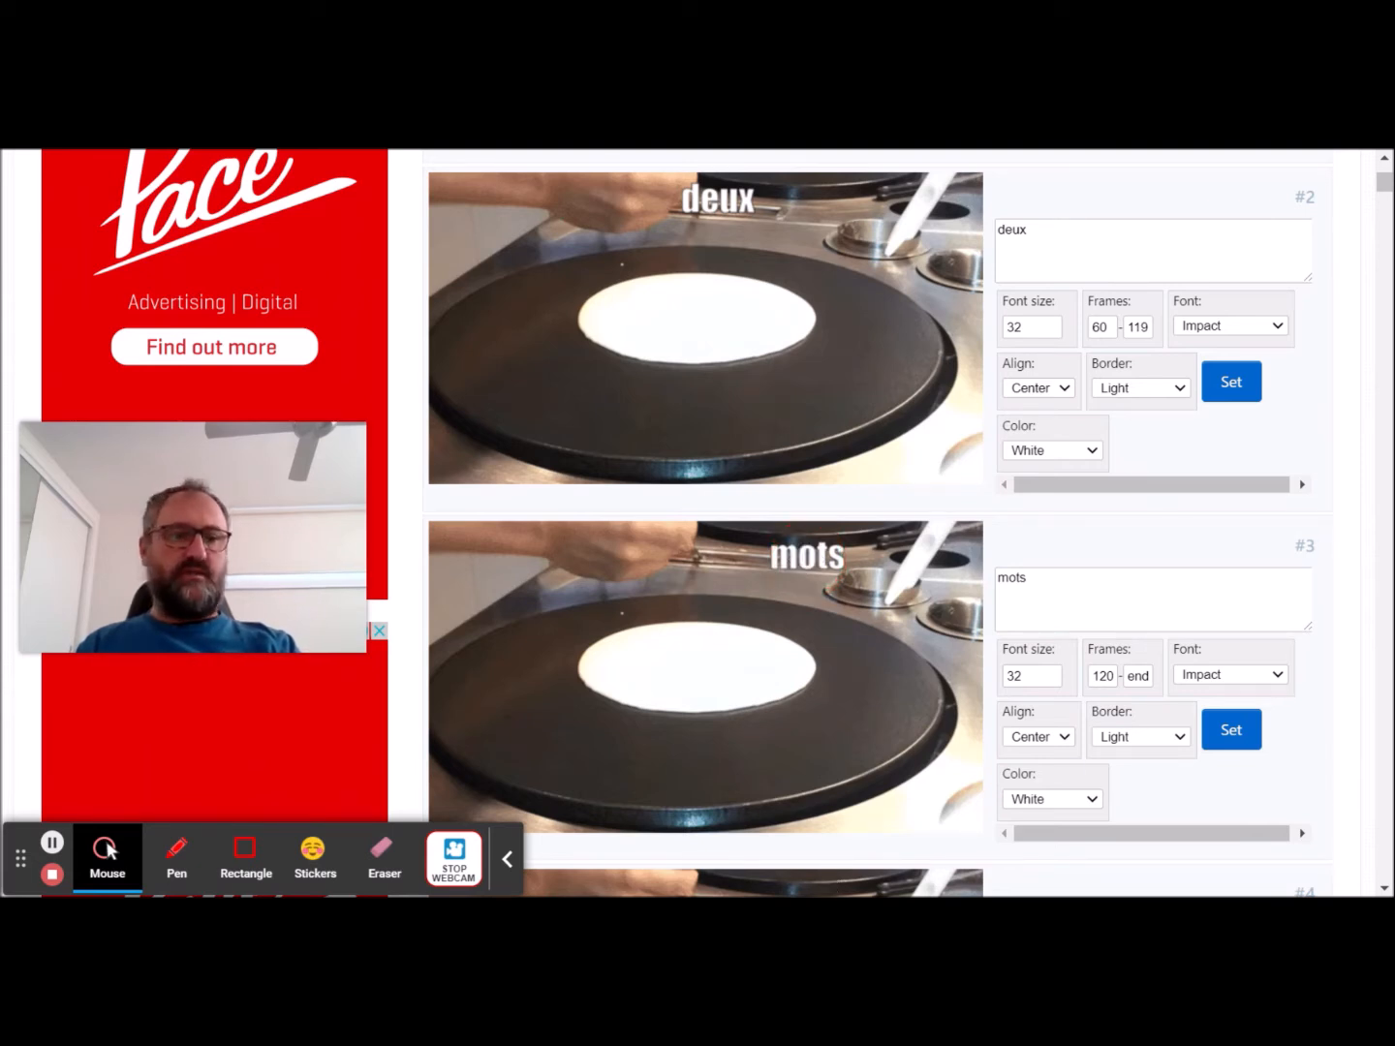
# Create the captioned GIF from the three text annotations and bring the output movie into view
pyautogui.moveTo(1387, 182); pyautogui.dragTo(1380, 872)
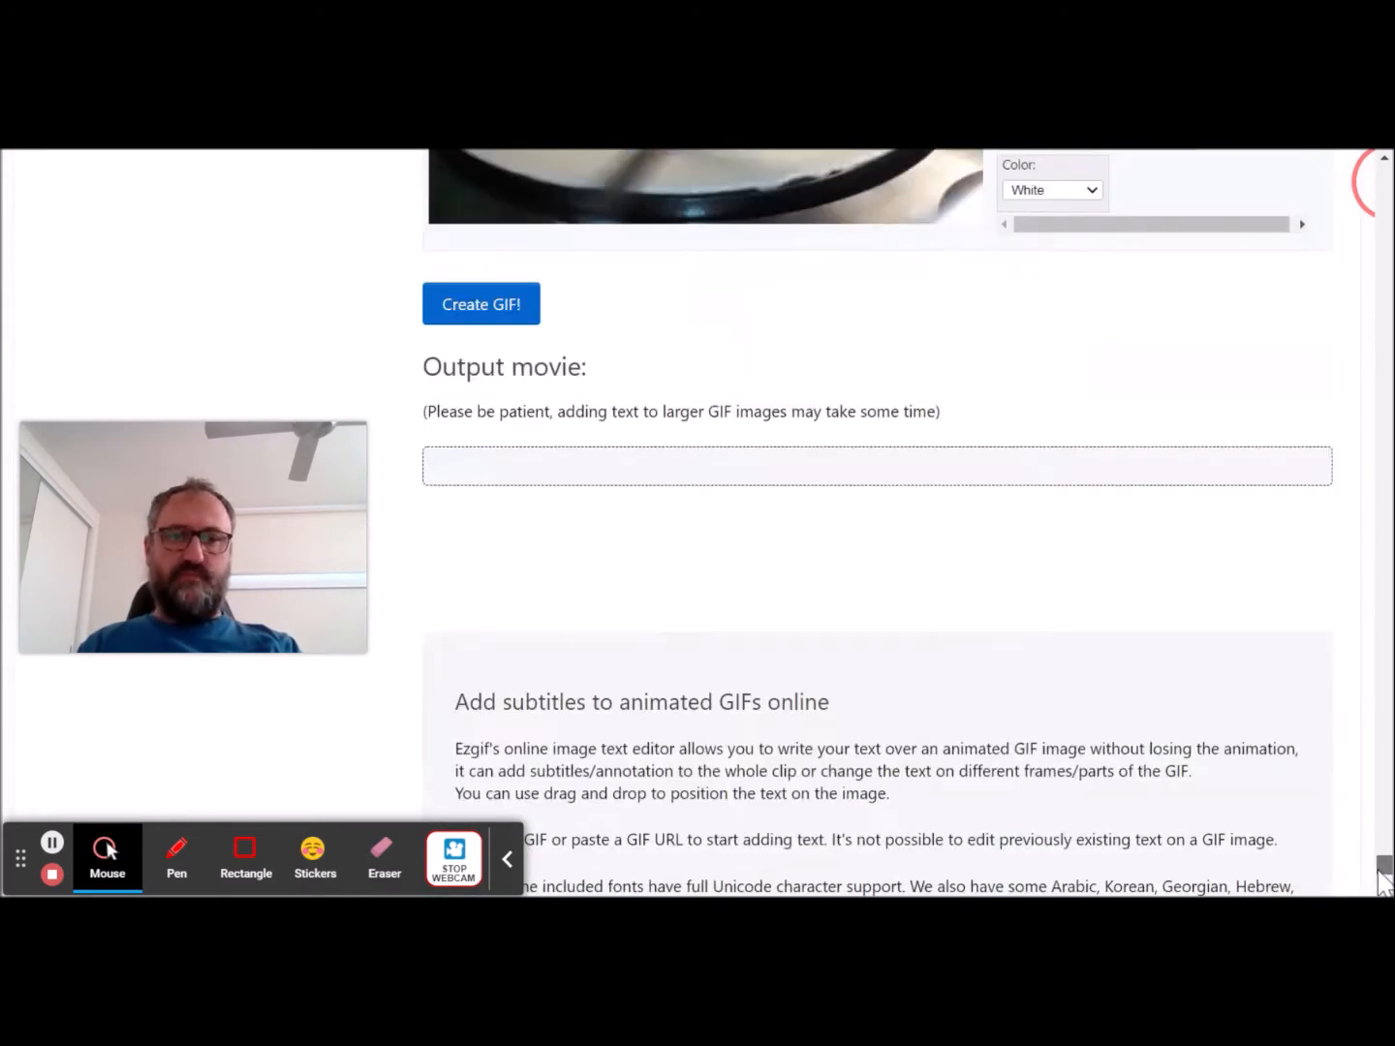
pyautogui.click(475, 308)
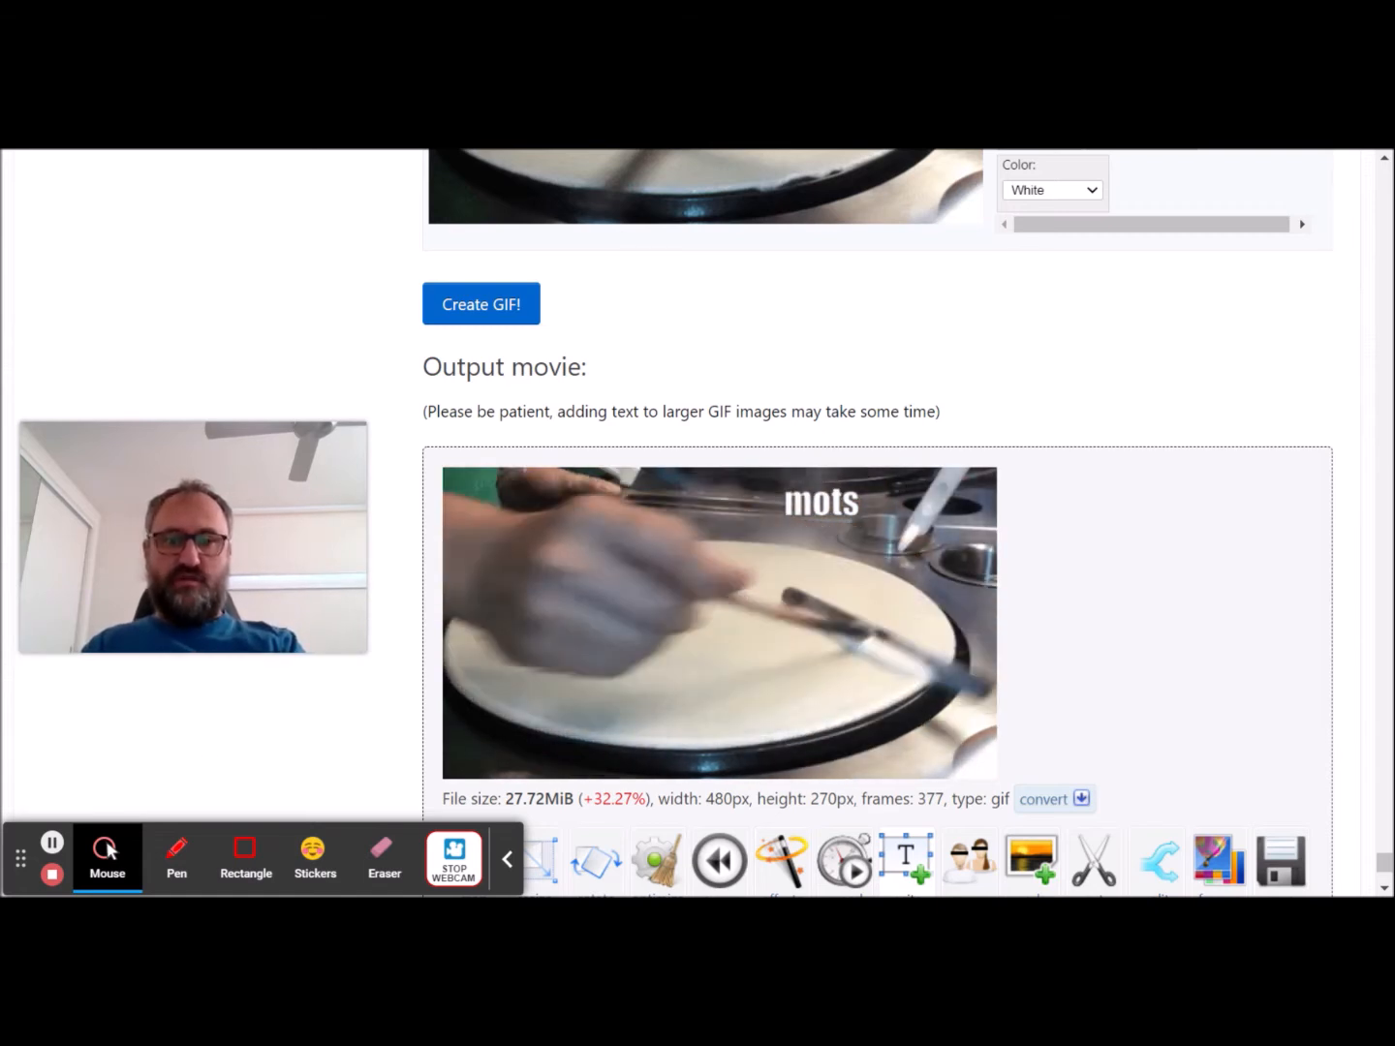
pyautogui.scroll(-2, 1329, 810)
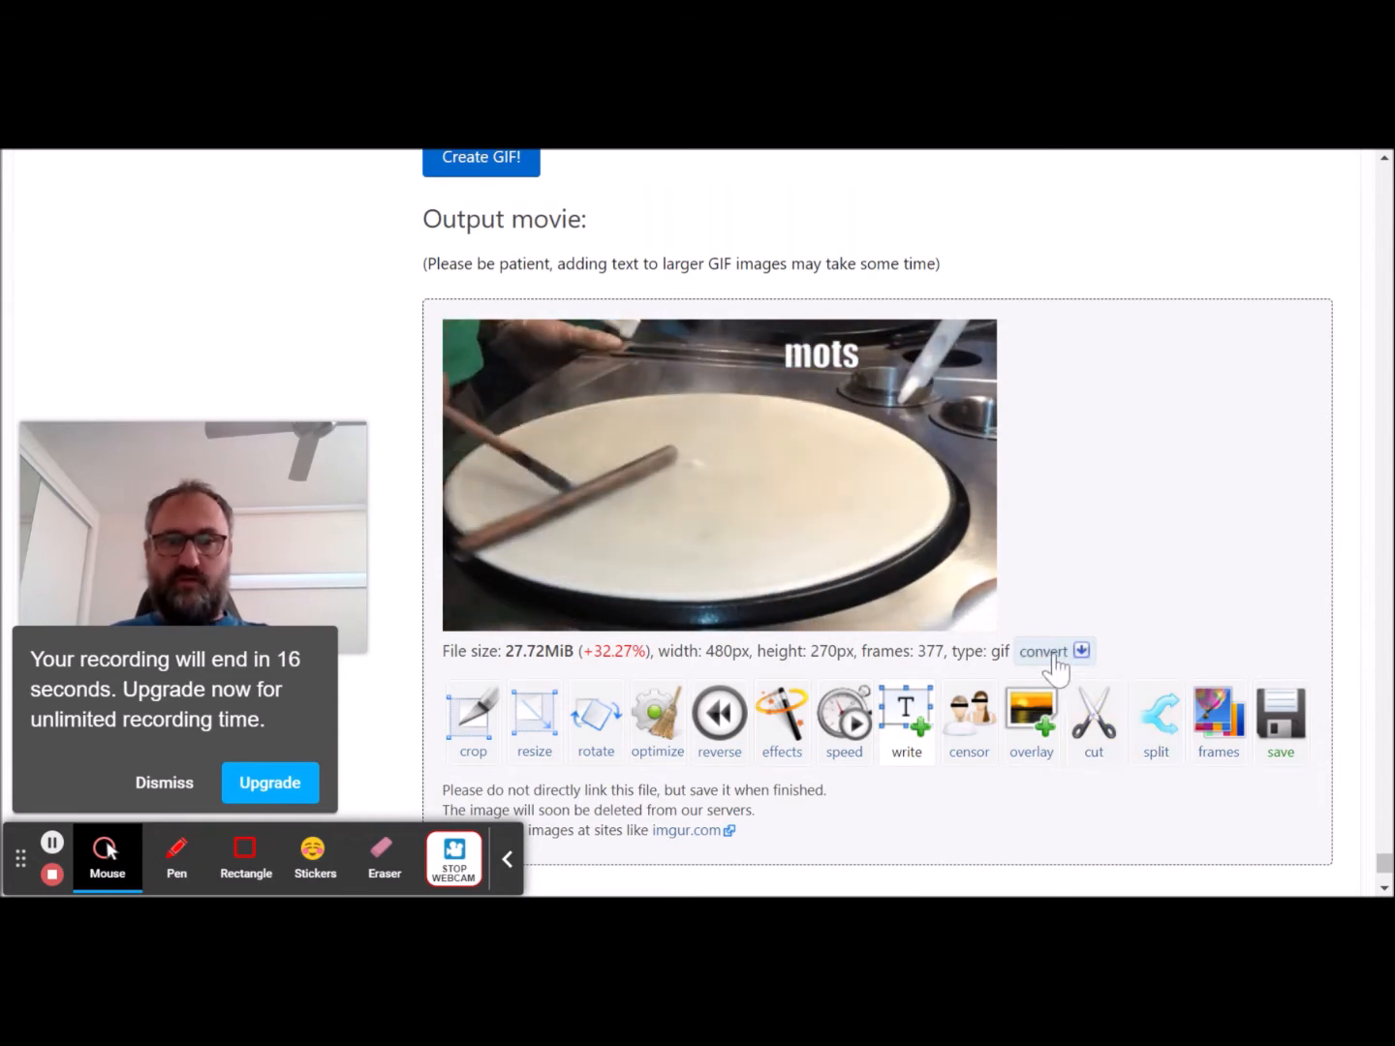
# Choose video as the conversion format for the captioned GIF and open it in the GIF to MP4 converter
pyautogui.click(1052, 653)
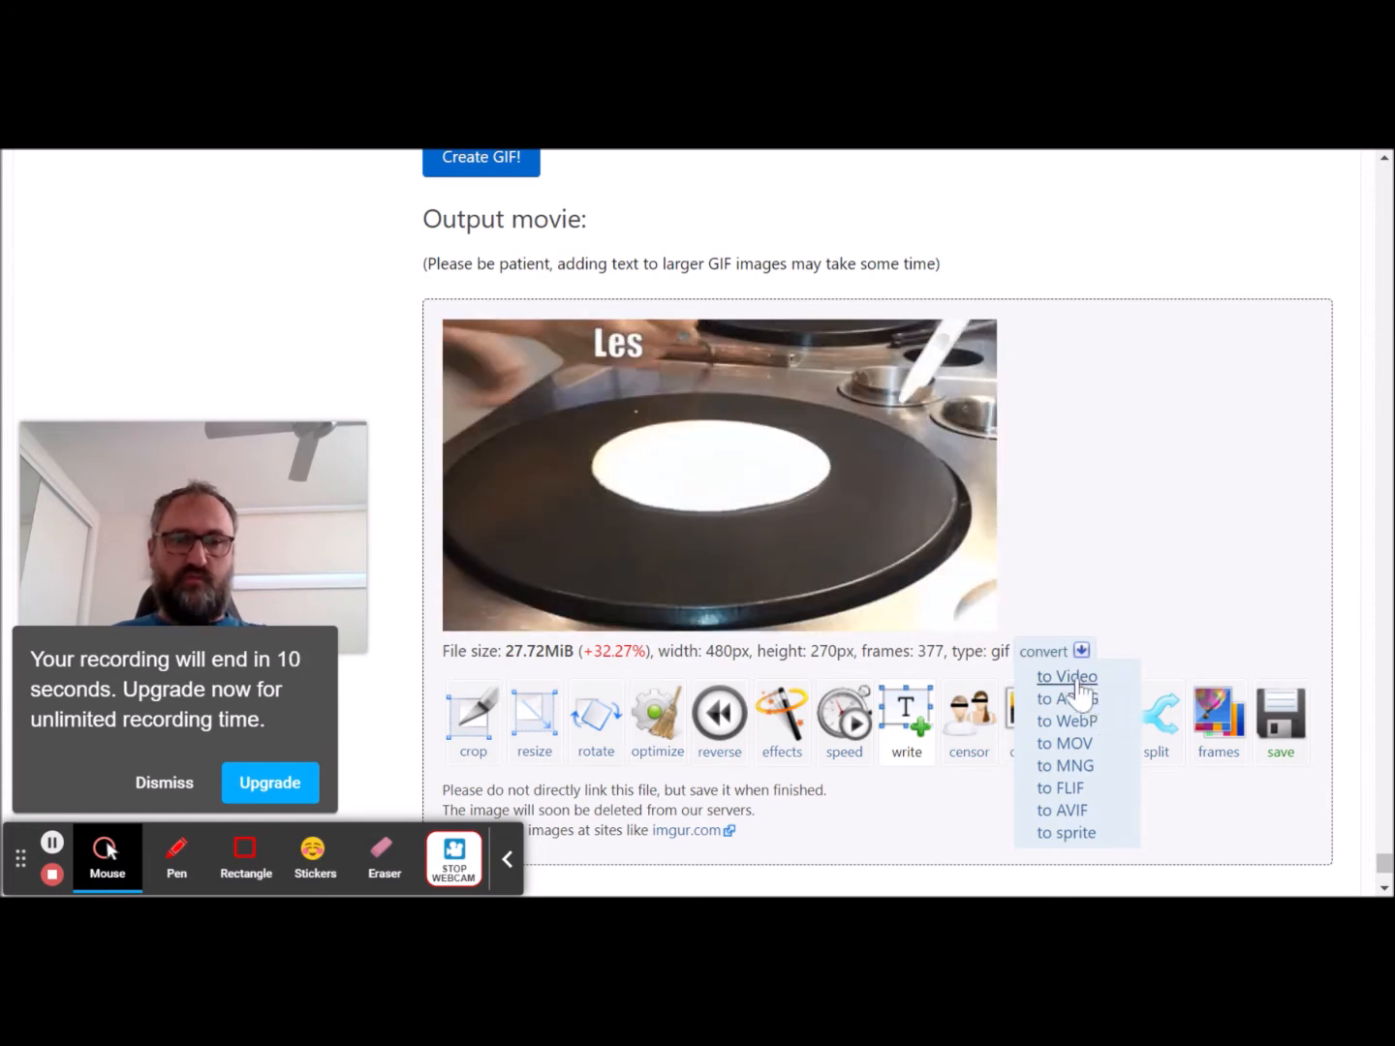
pyautogui.click(1066, 677)
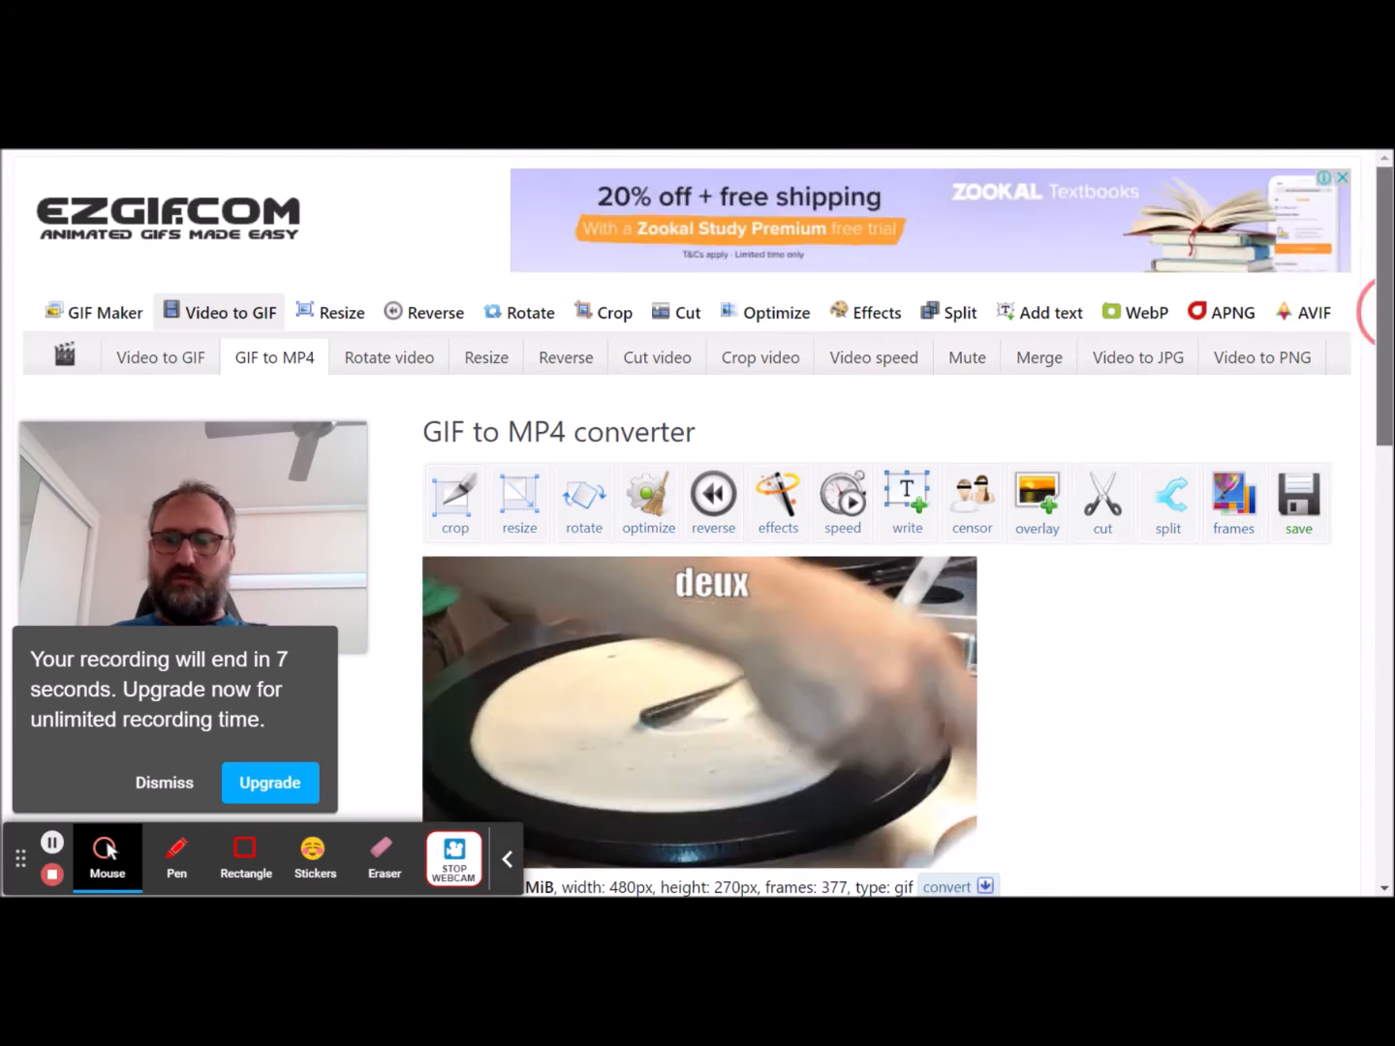
pyautogui.moveTo(1391, 311); pyautogui.dragTo(1392, 324)
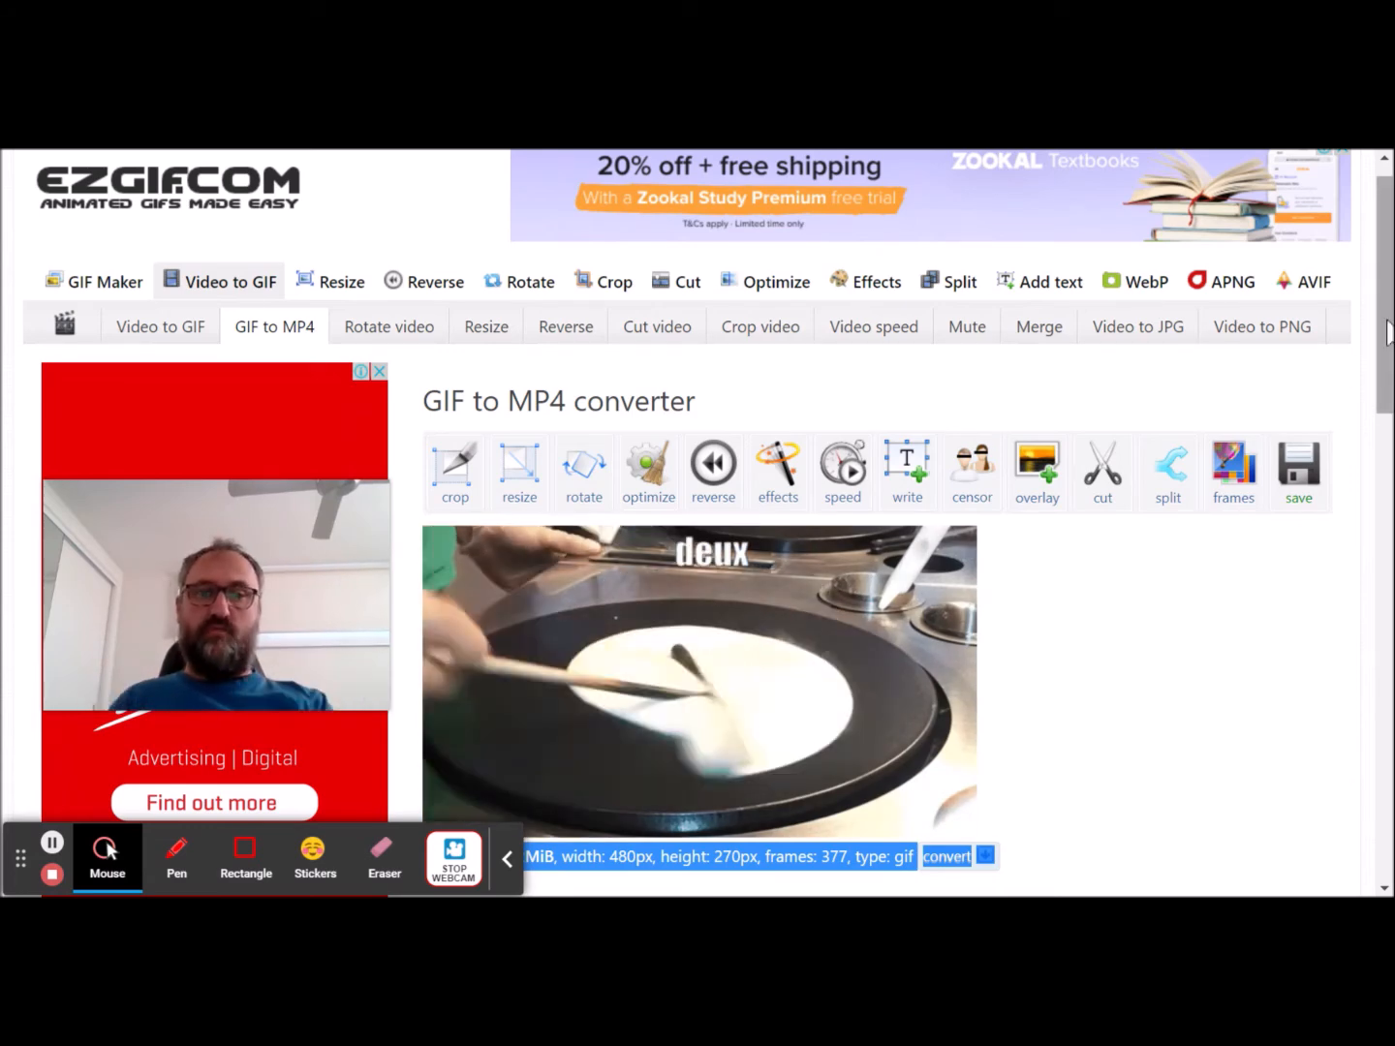
pyautogui.moveTo(1388, 332); pyautogui.dragTo(1389, 389)
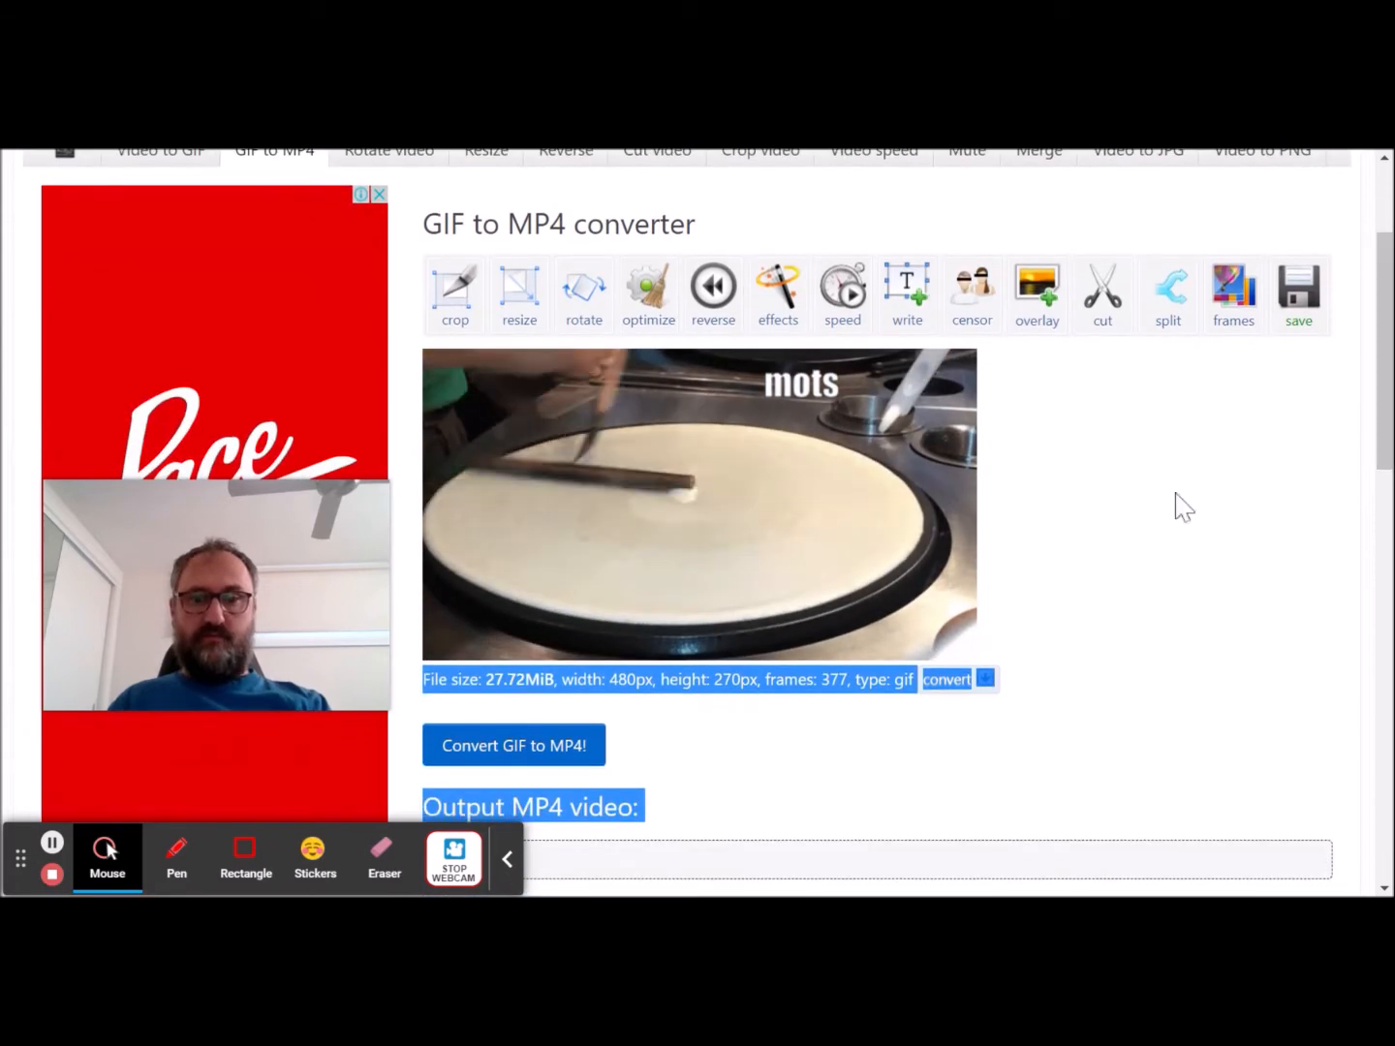
pyautogui.click(1162, 509)
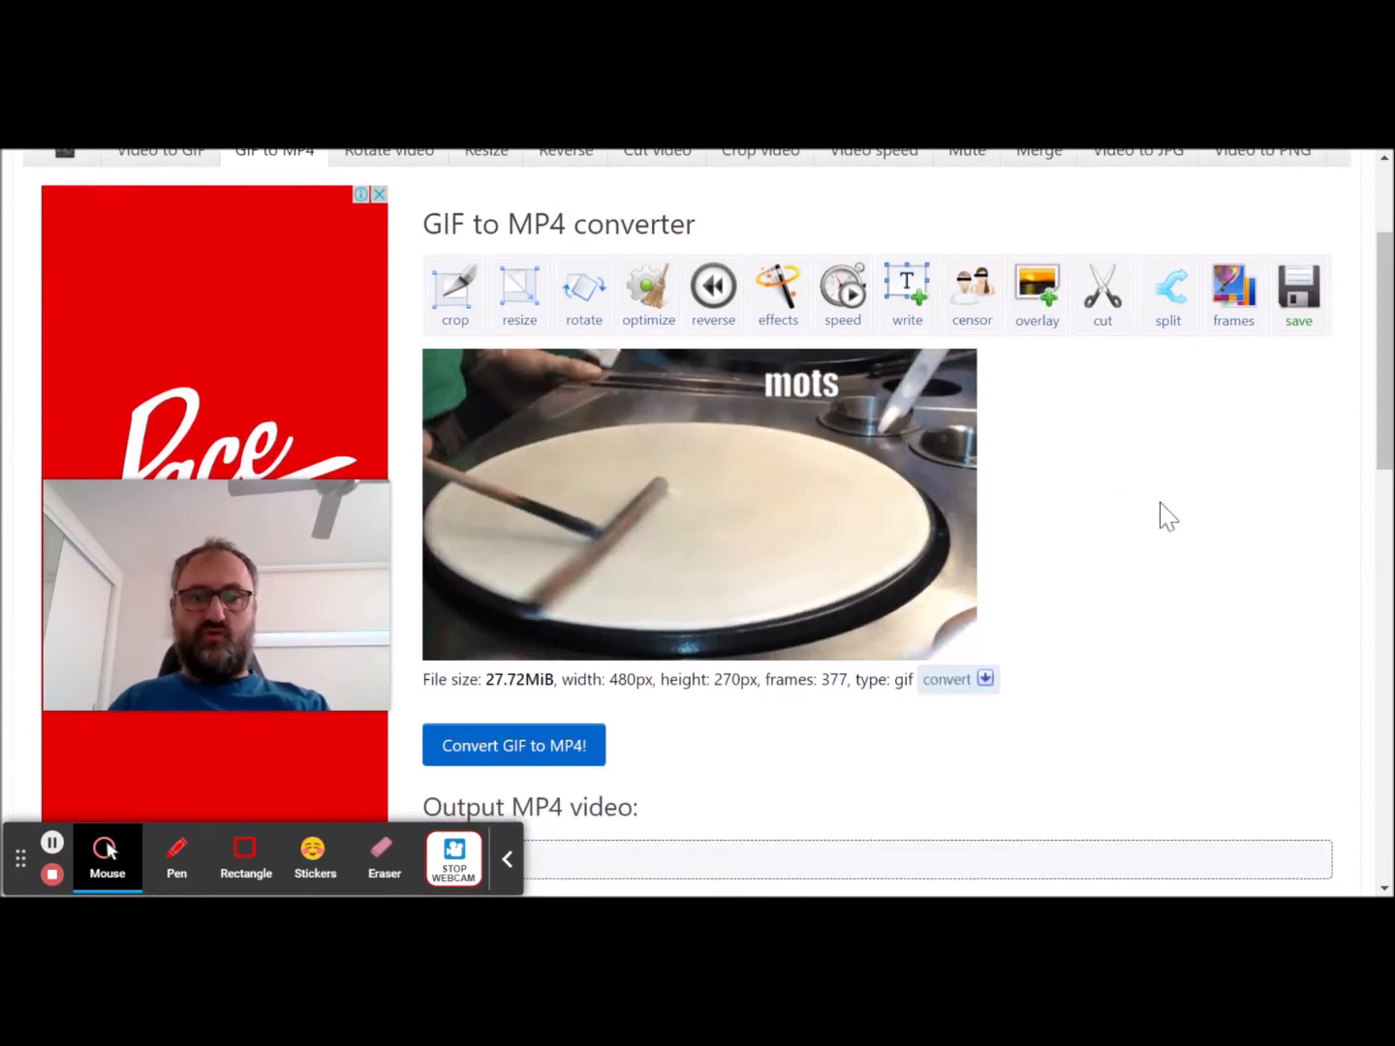
# Convert the captioned GIF to an MP4 and bring the output video with its editing tools into view
pyautogui.moveTo(1388, 374); pyautogui.dragTo(1389, 400)
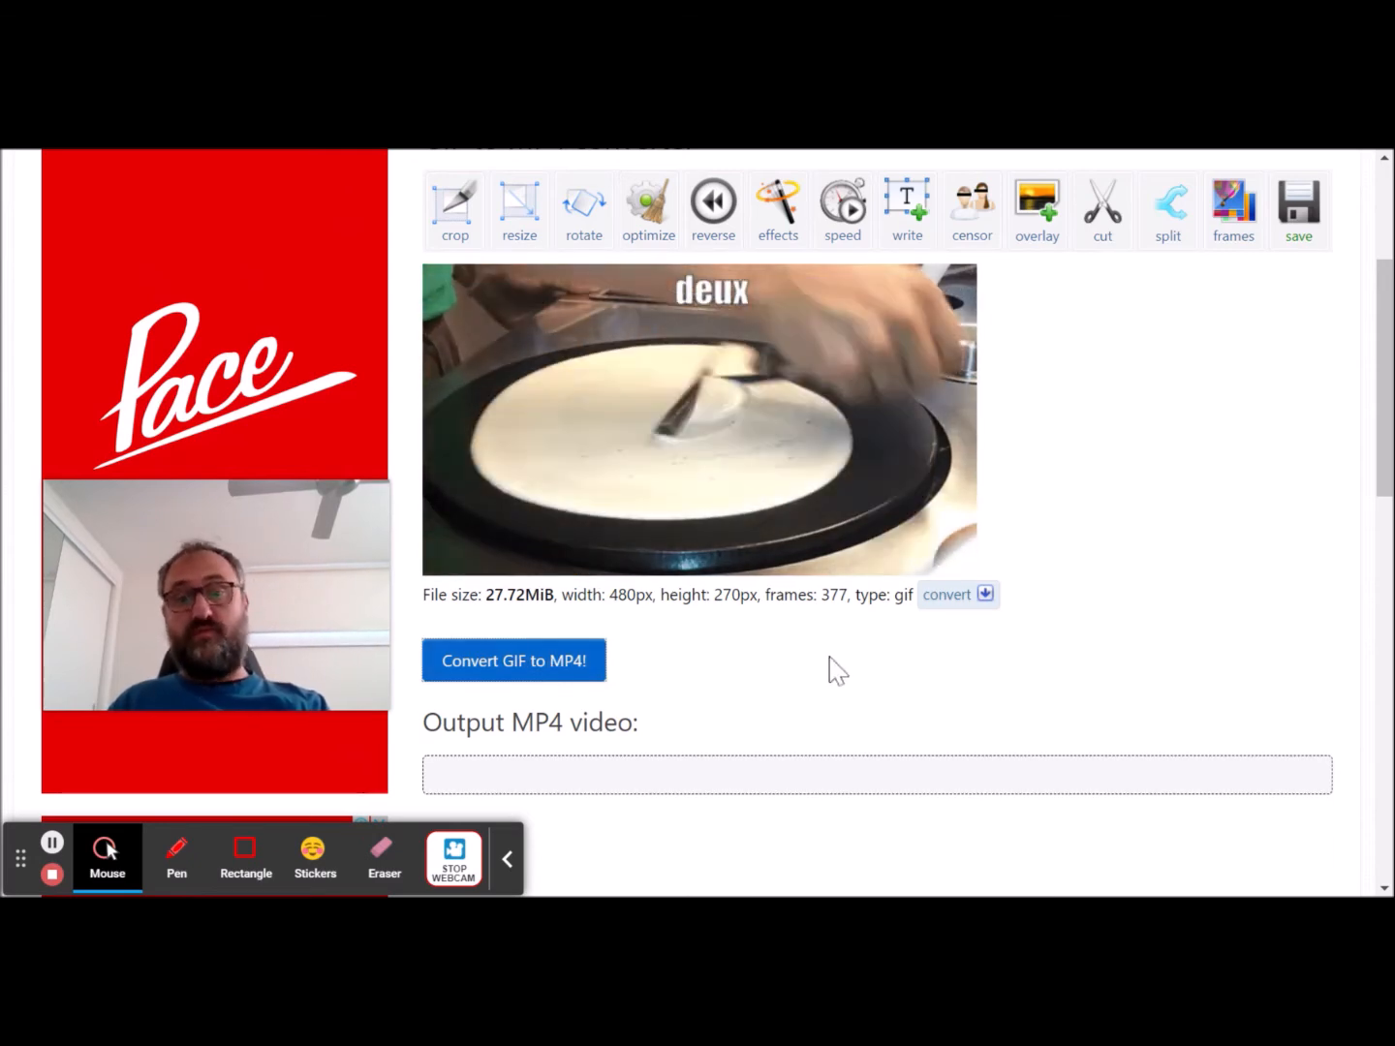
pyautogui.moveTo(1388, 402); pyautogui.dragTo(1380, 527)
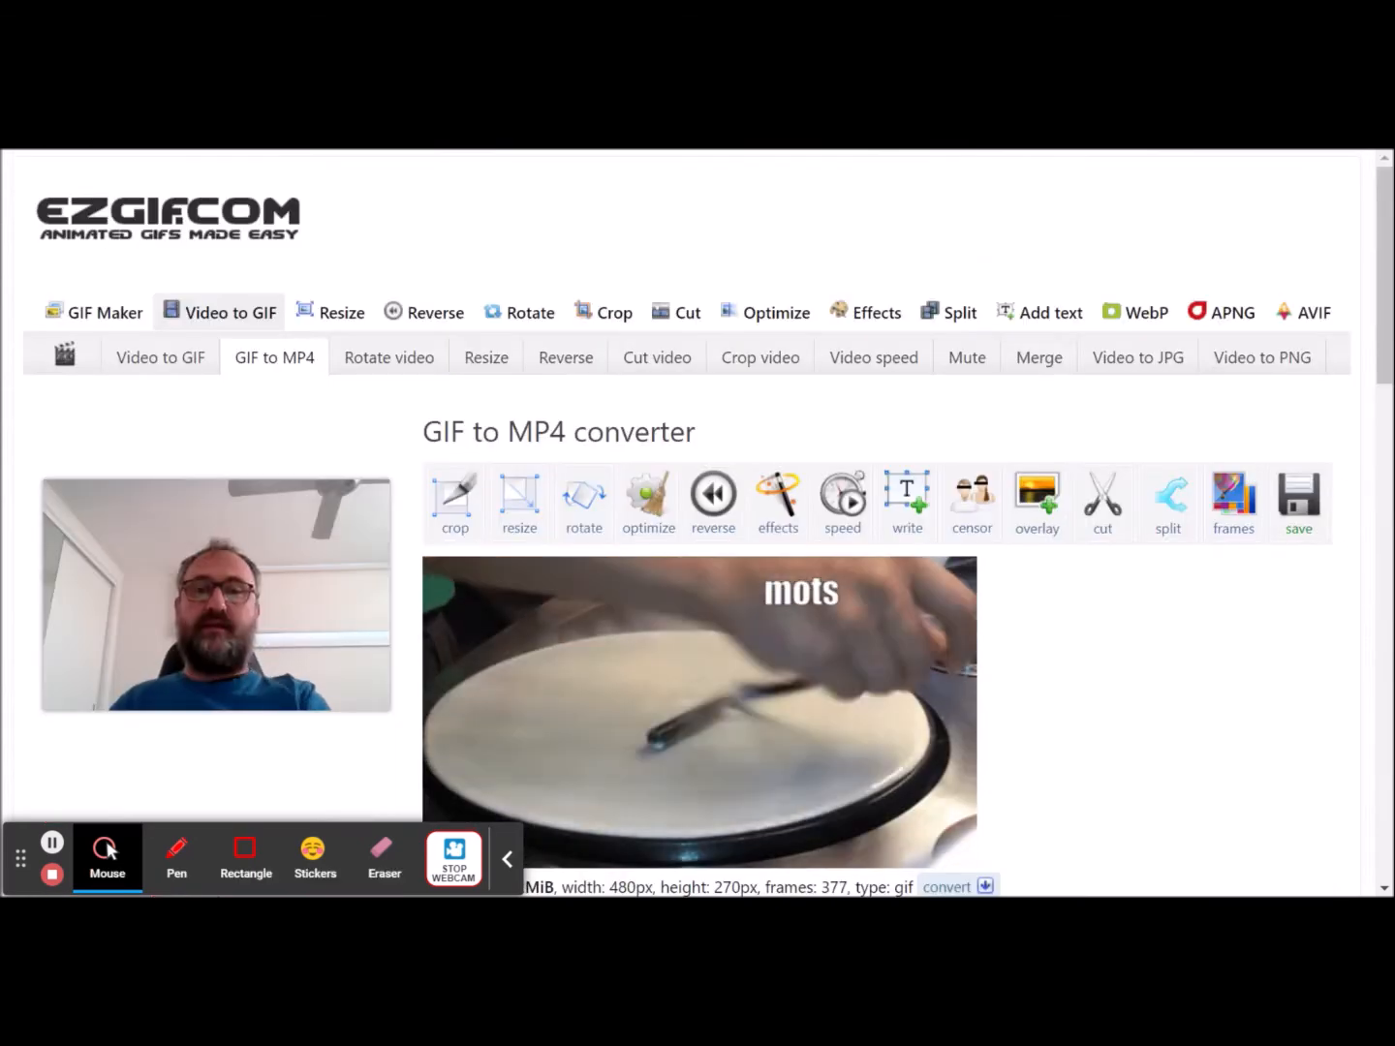
pyautogui.moveTo(1384, 239); pyautogui.dragTo(1369, 464)
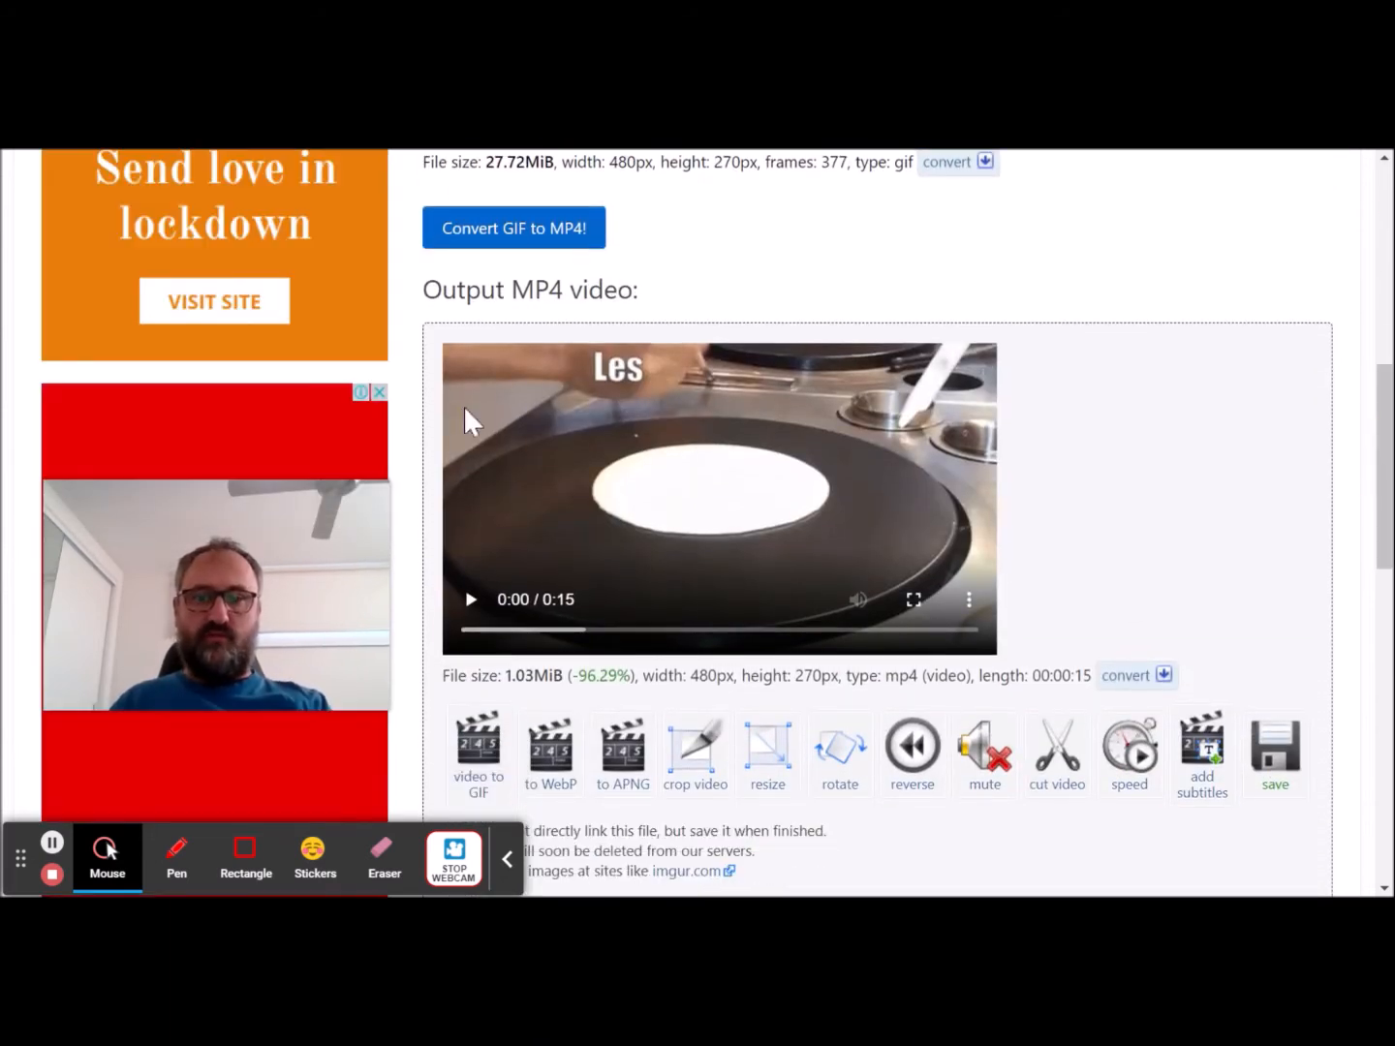
pyautogui.moveTo(1377, 426); pyautogui.dragTo(1377, 440)
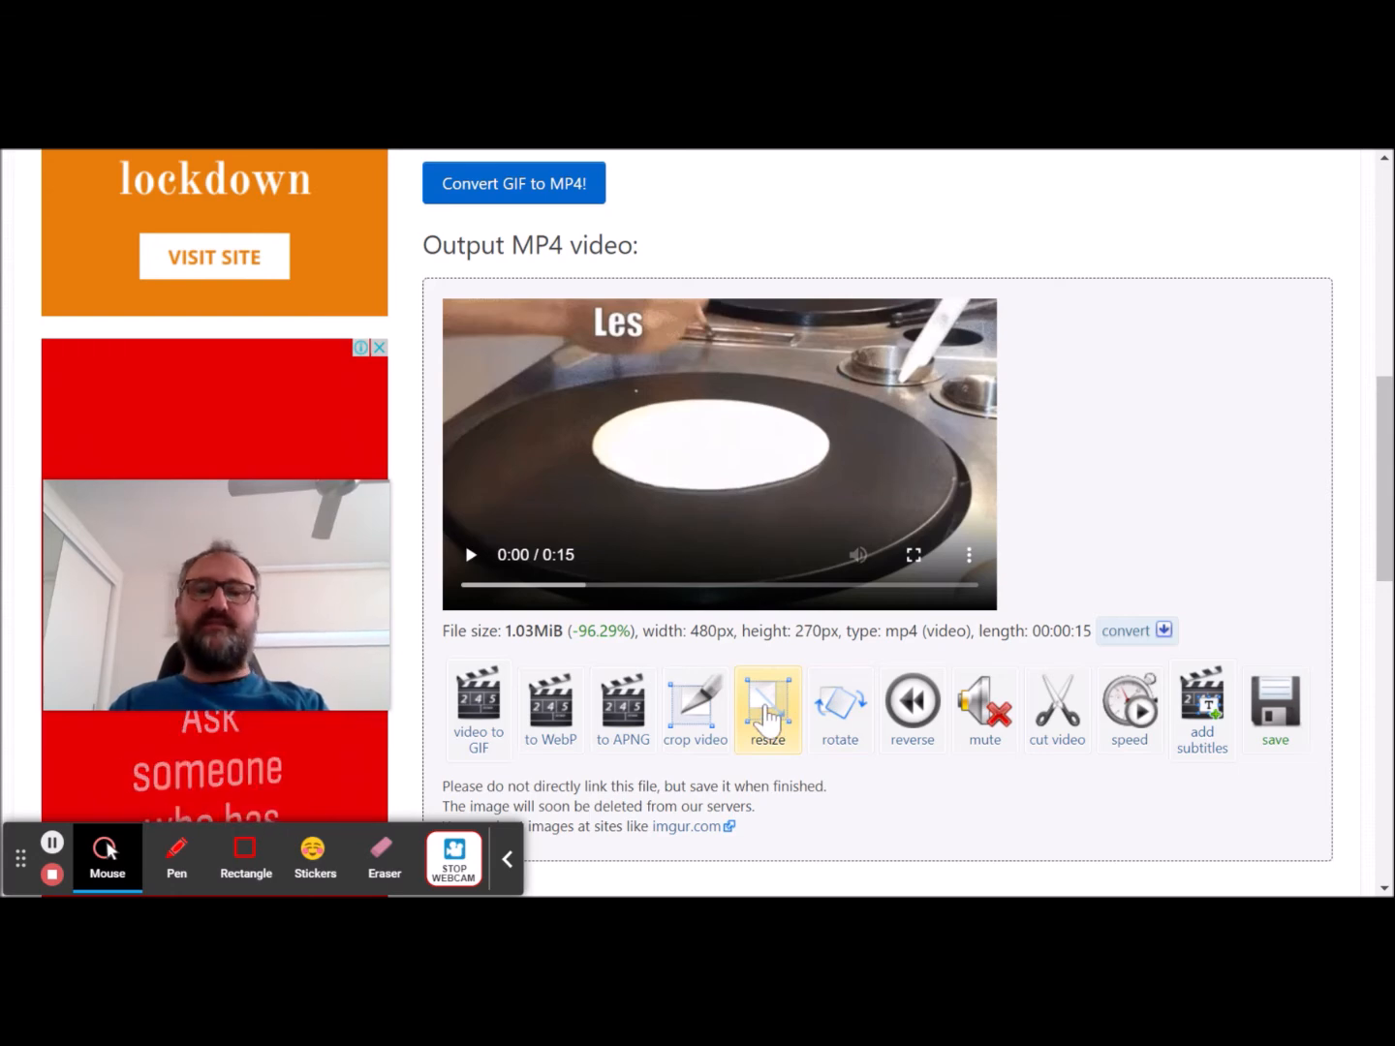
# Resize the MP4 video to a width of 640 px with automatic height, keeping the Copy original output format
pyautogui.click(767, 720)
pyautogui.moveTo(1390, 309); pyautogui.dragTo(1381, 451)
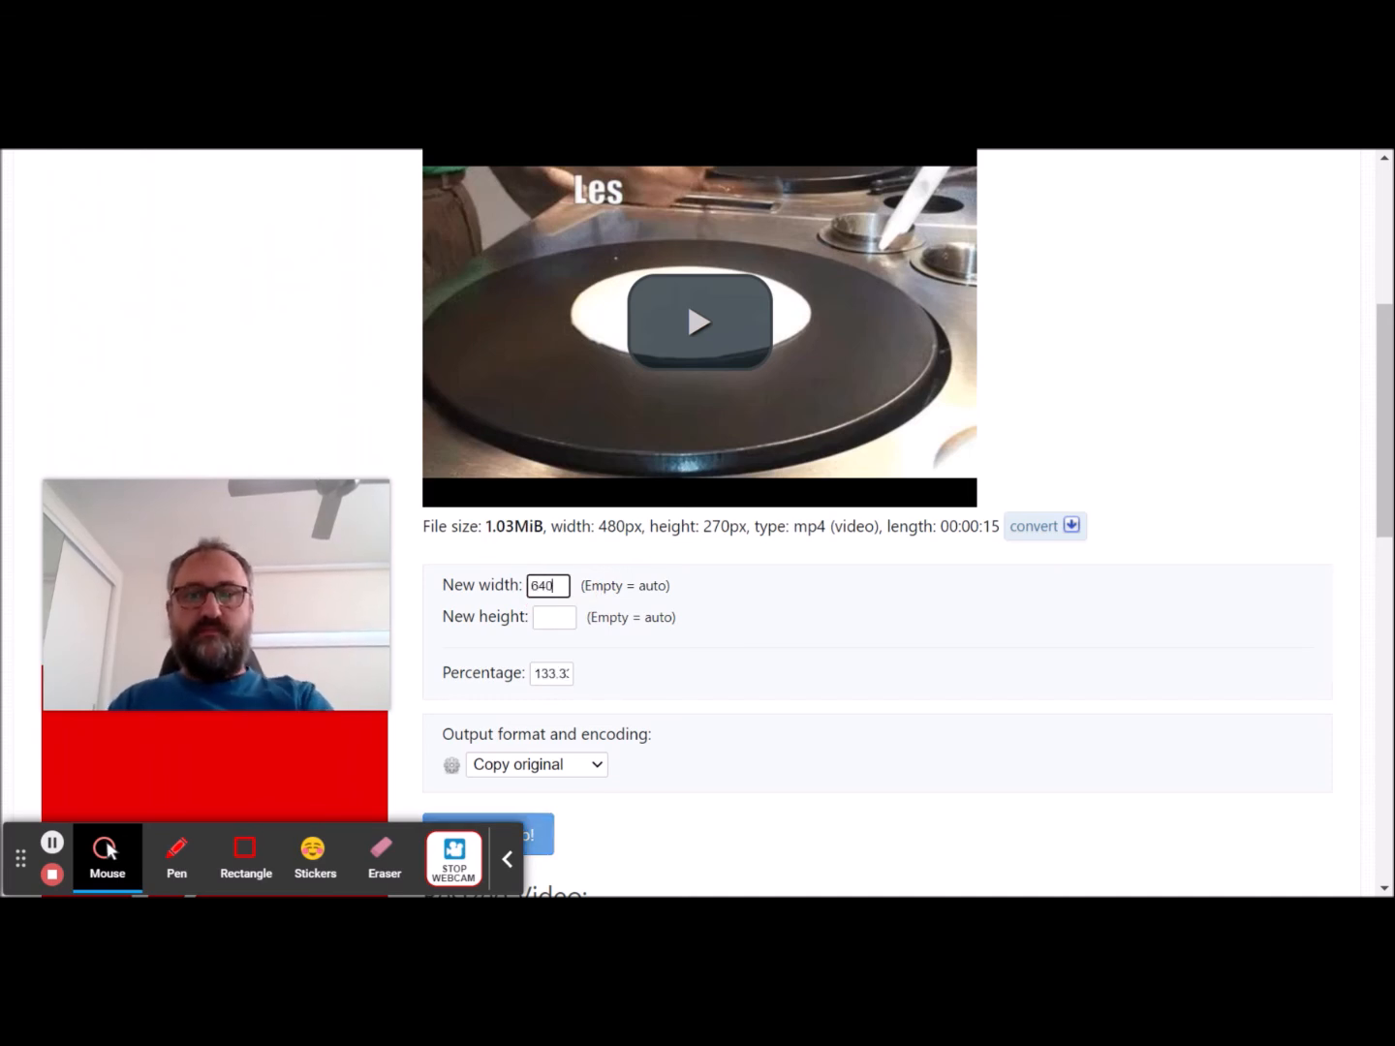
pyautogui.moveTo(1386, 468); pyautogui.dragTo(1392, 645)
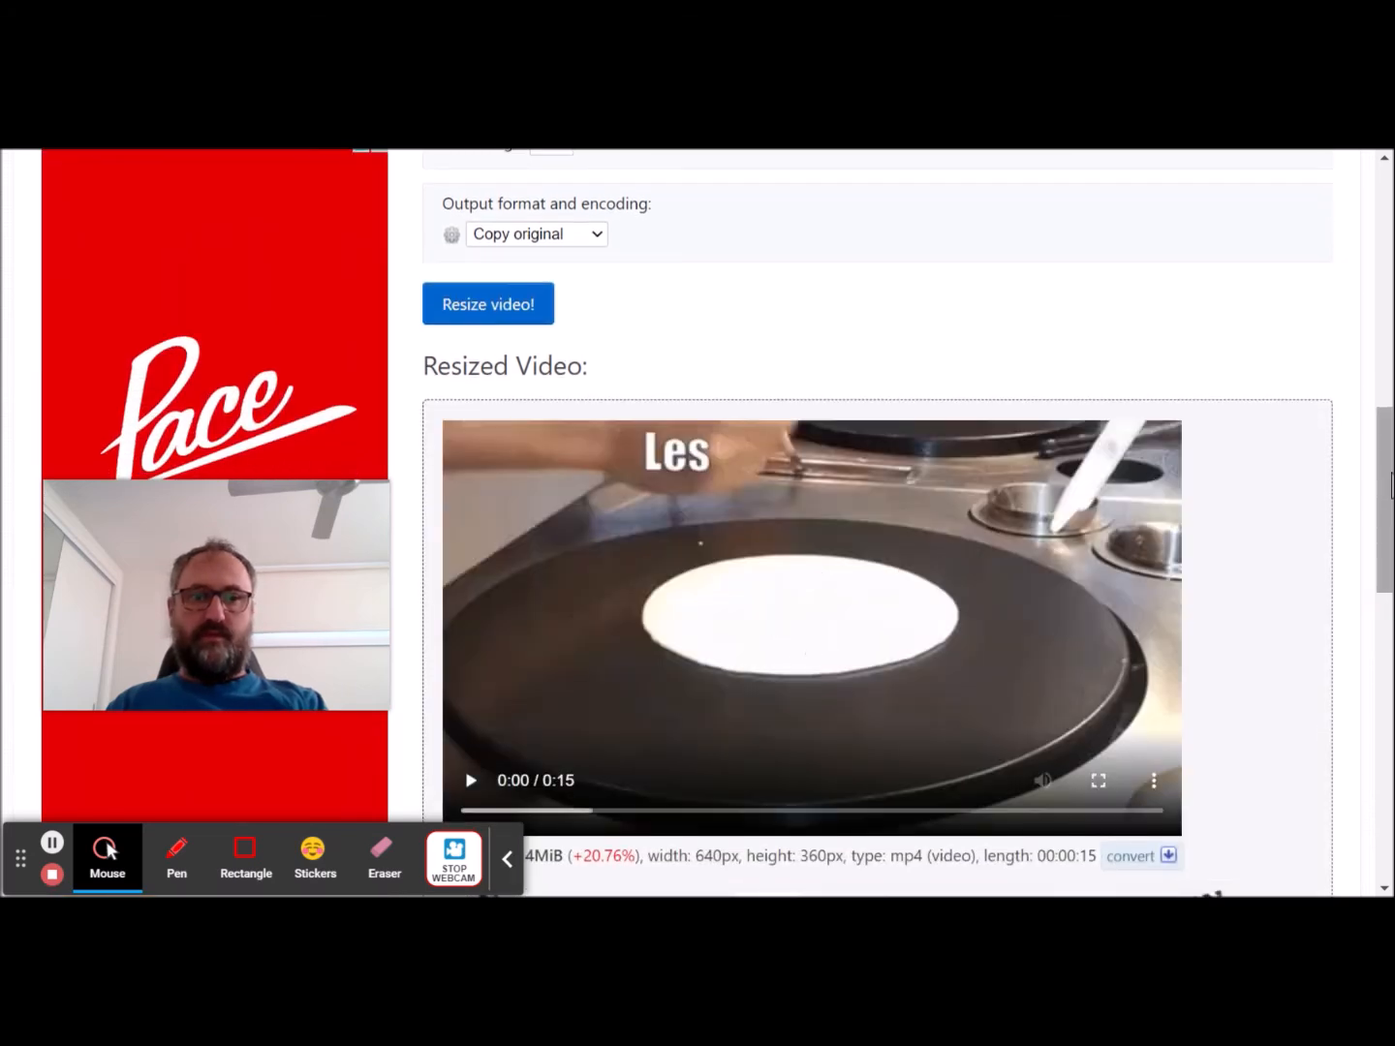
pyautogui.moveTo(1391, 476); pyautogui.dragTo(1391, 527)
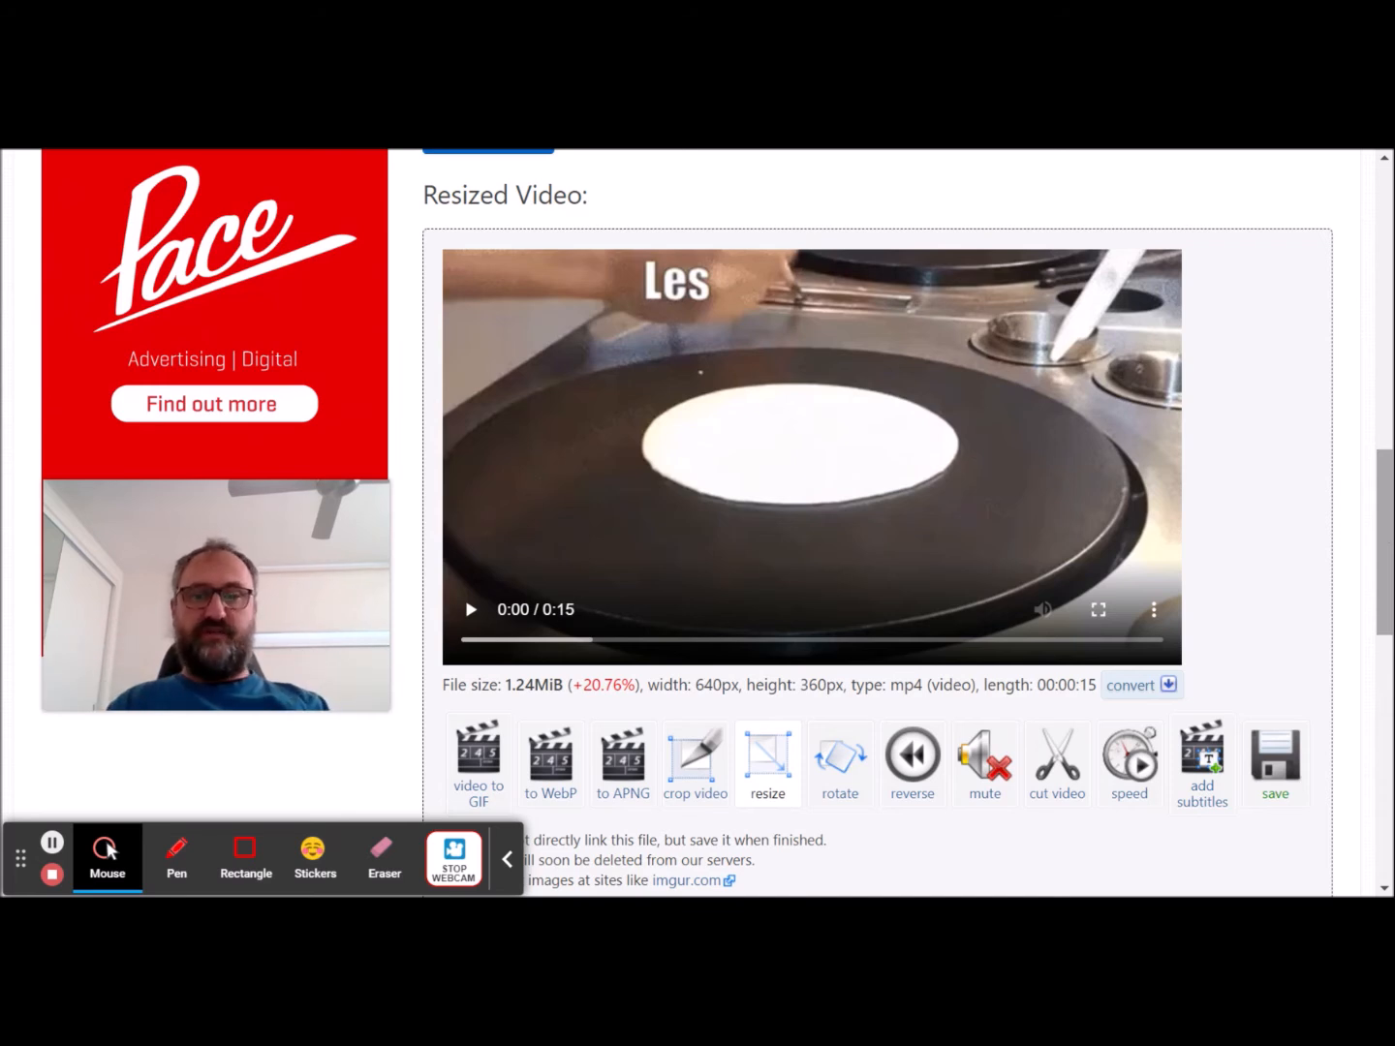
# Play the resized video to check the word-by-word captions and download it from the player
pyautogui.click(471, 609)
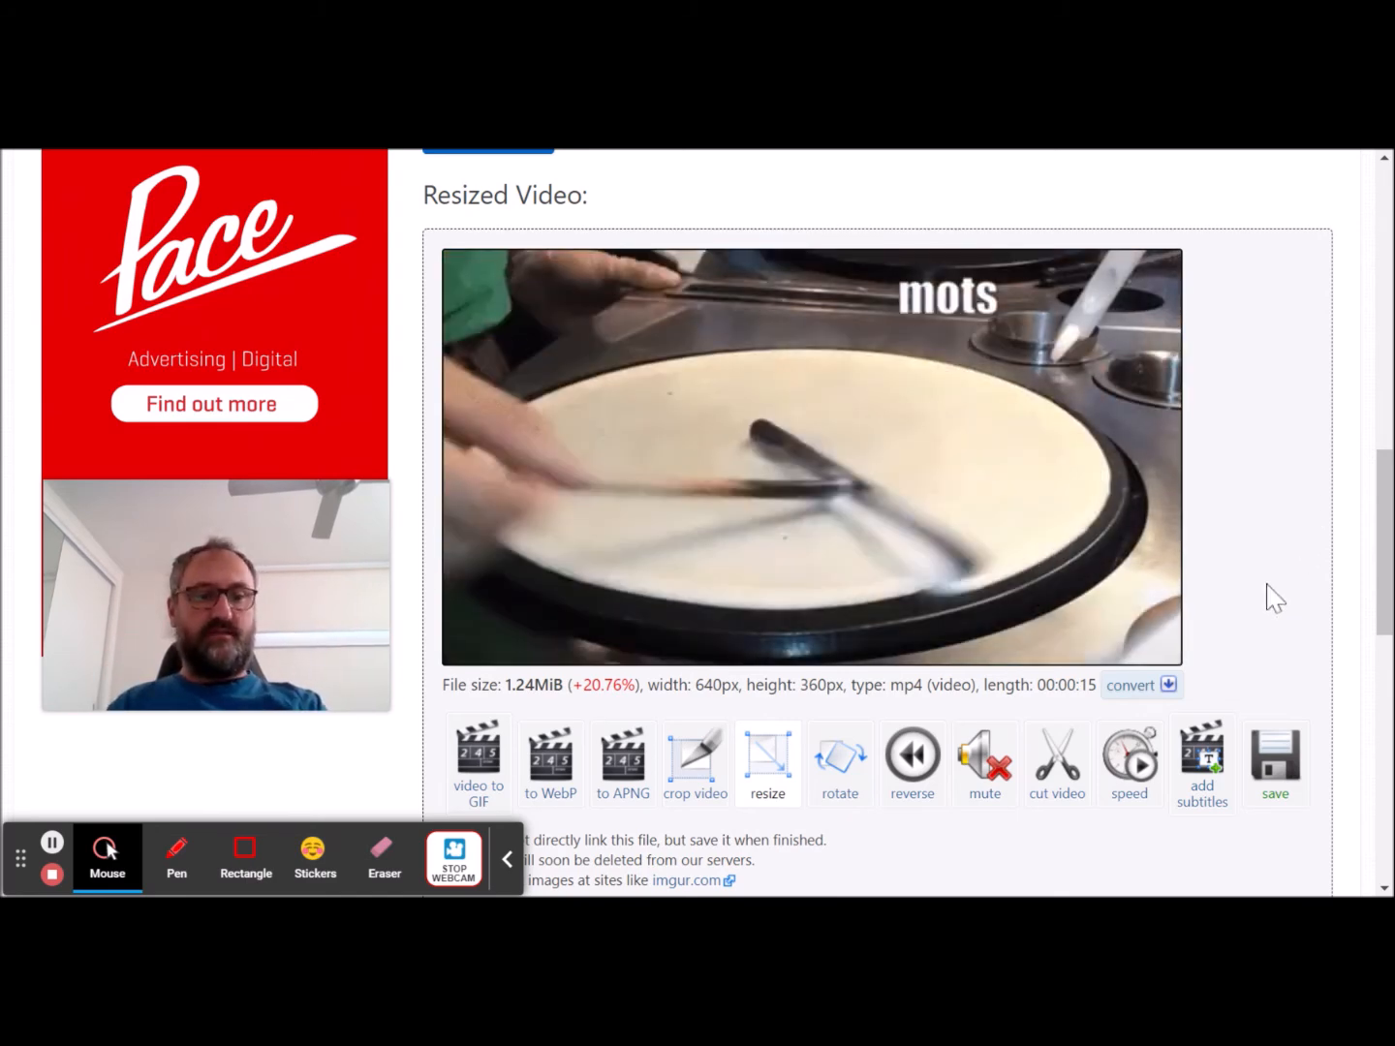
pyautogui.moveTo(1169, 653)
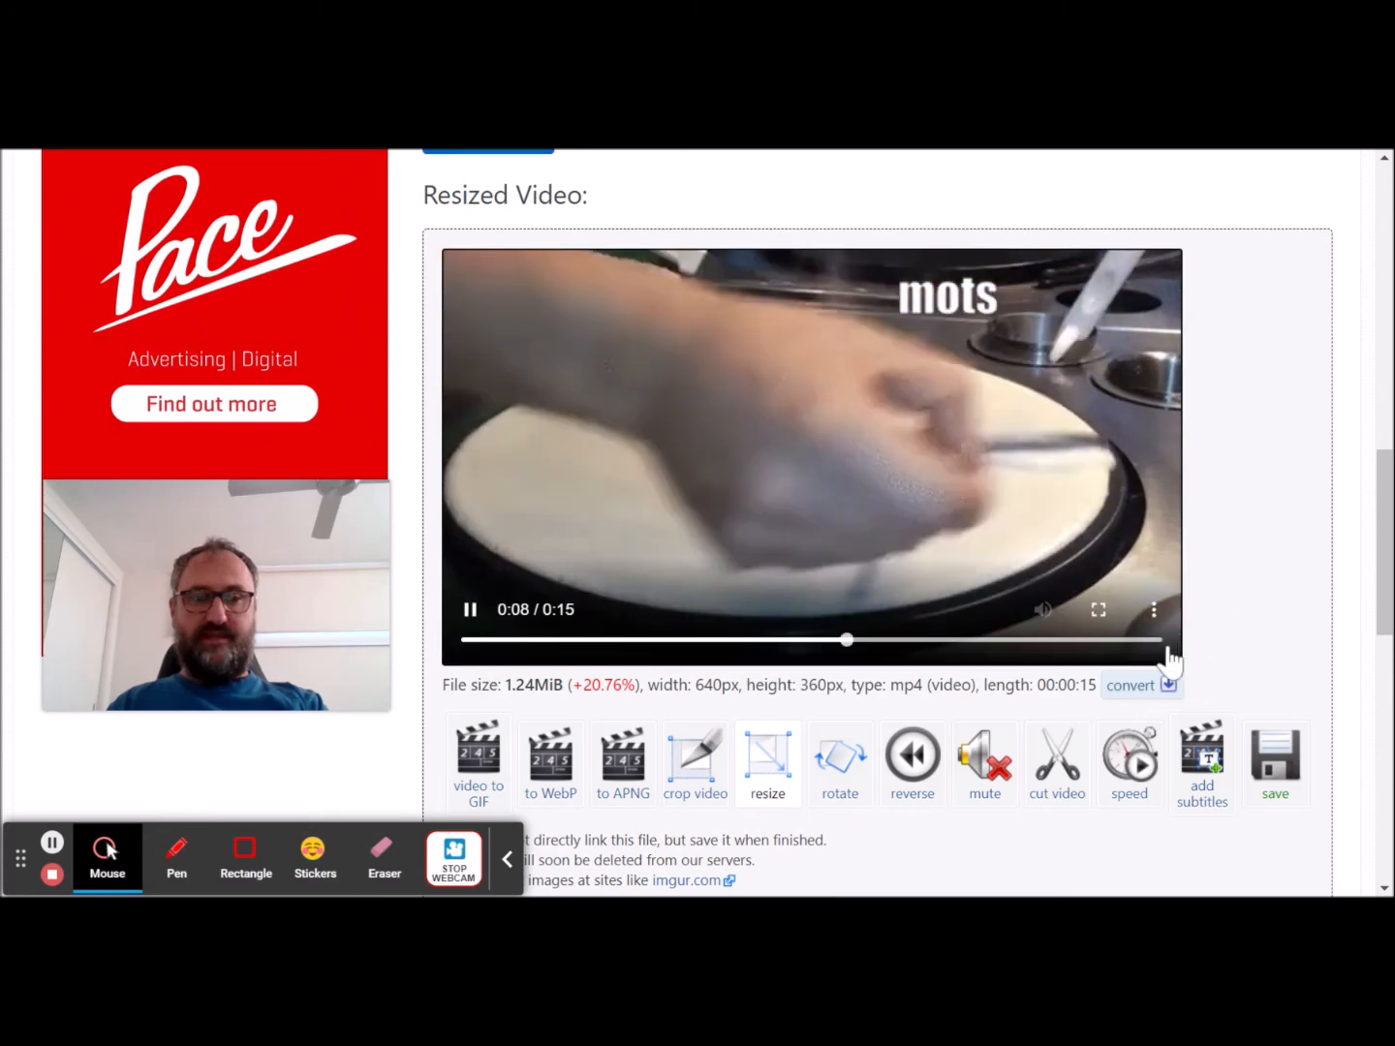
pyautogui.click(1154, 614)
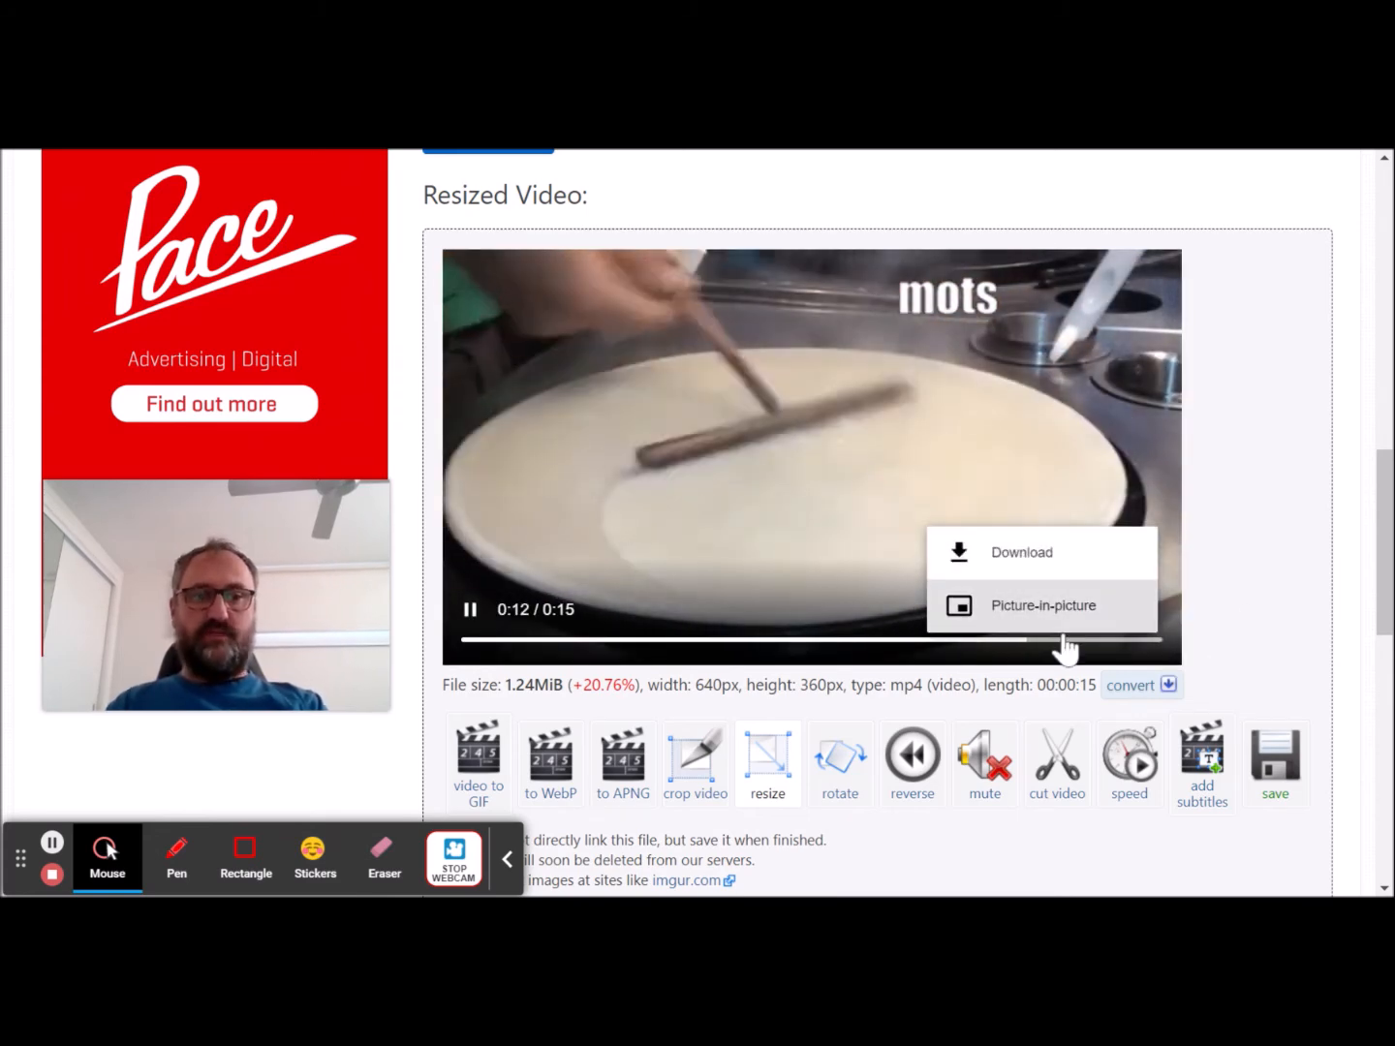
pyautogui.click(1010, 567)
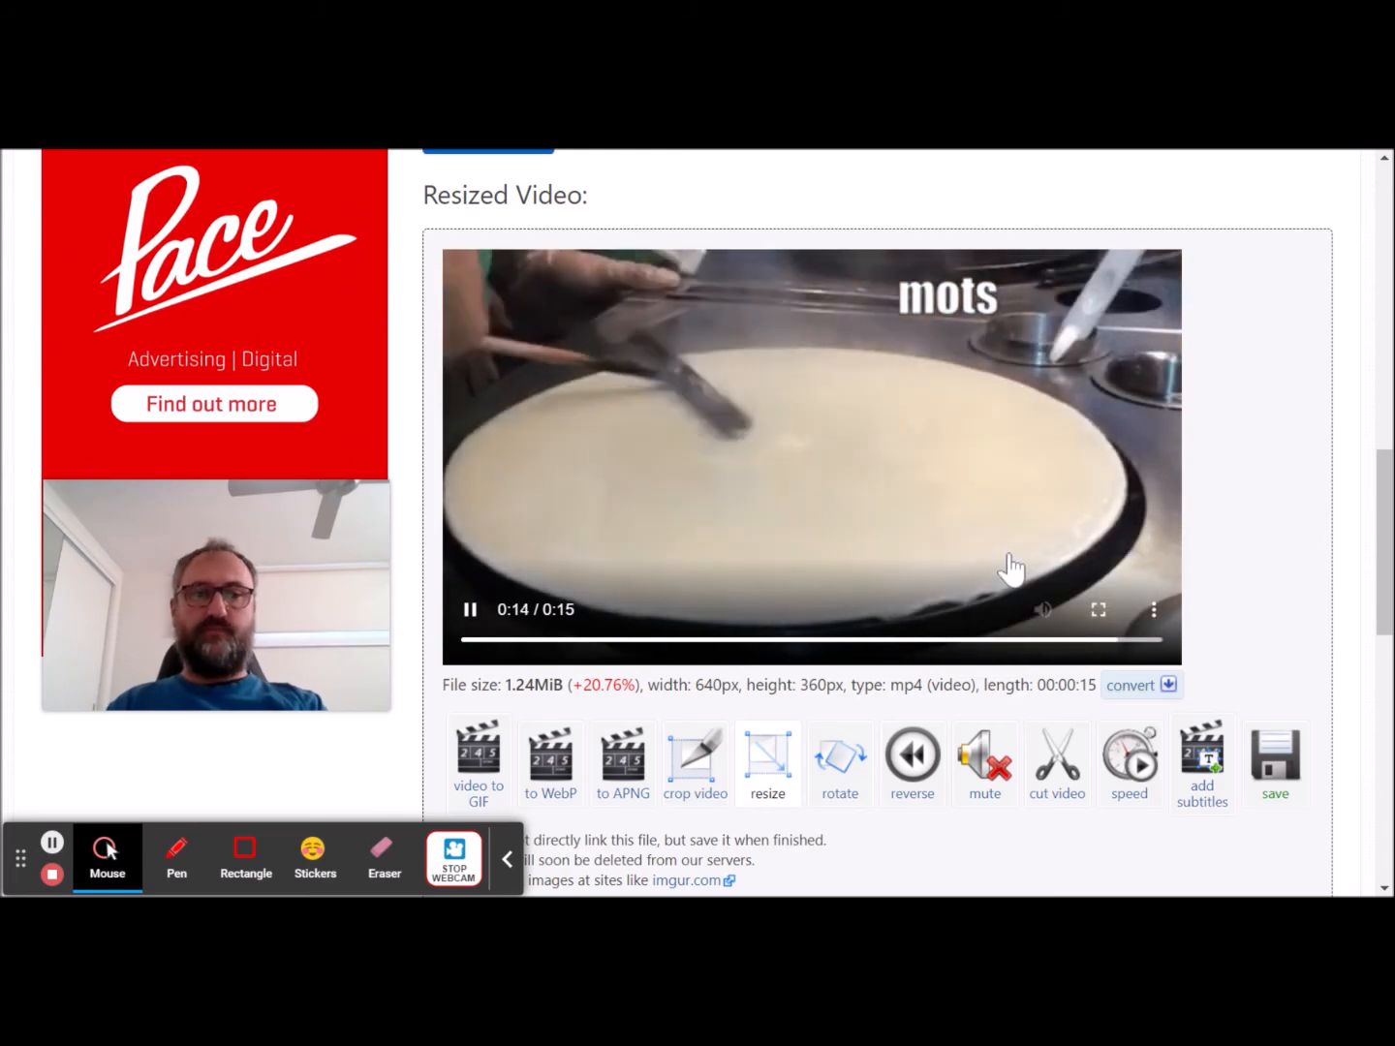